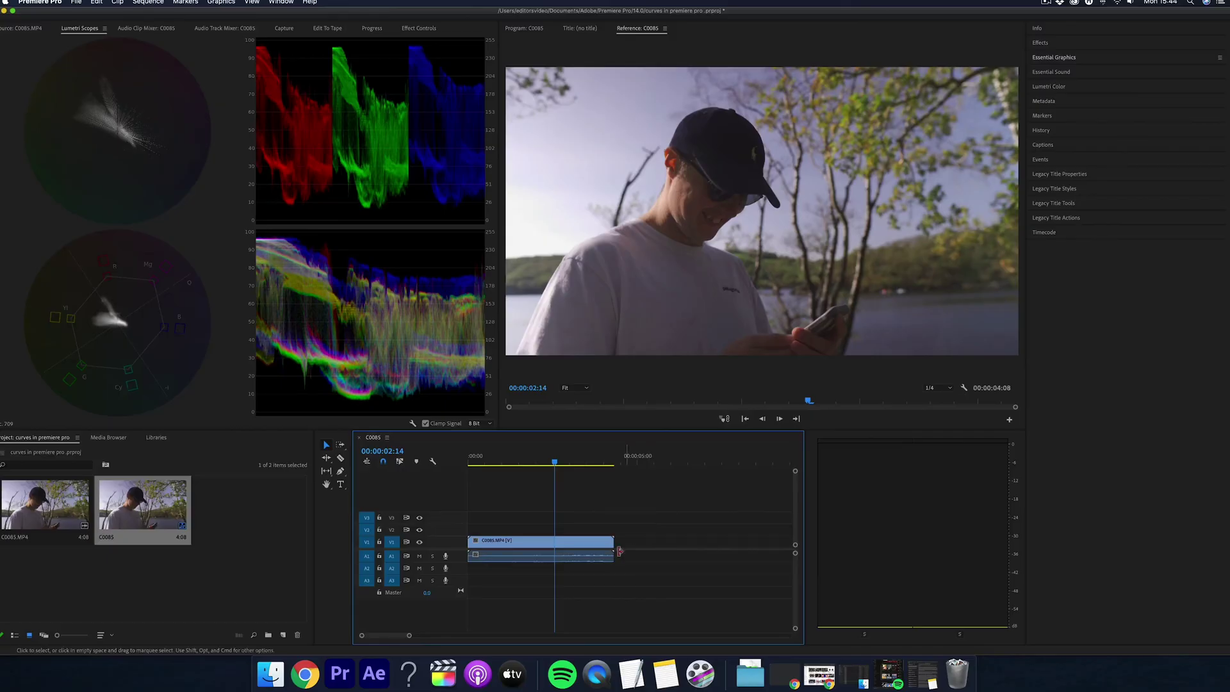
Step: Open the Lumetri Color panel and select the C0085.MP4 clip on the timeline
left_click(1048, 87)
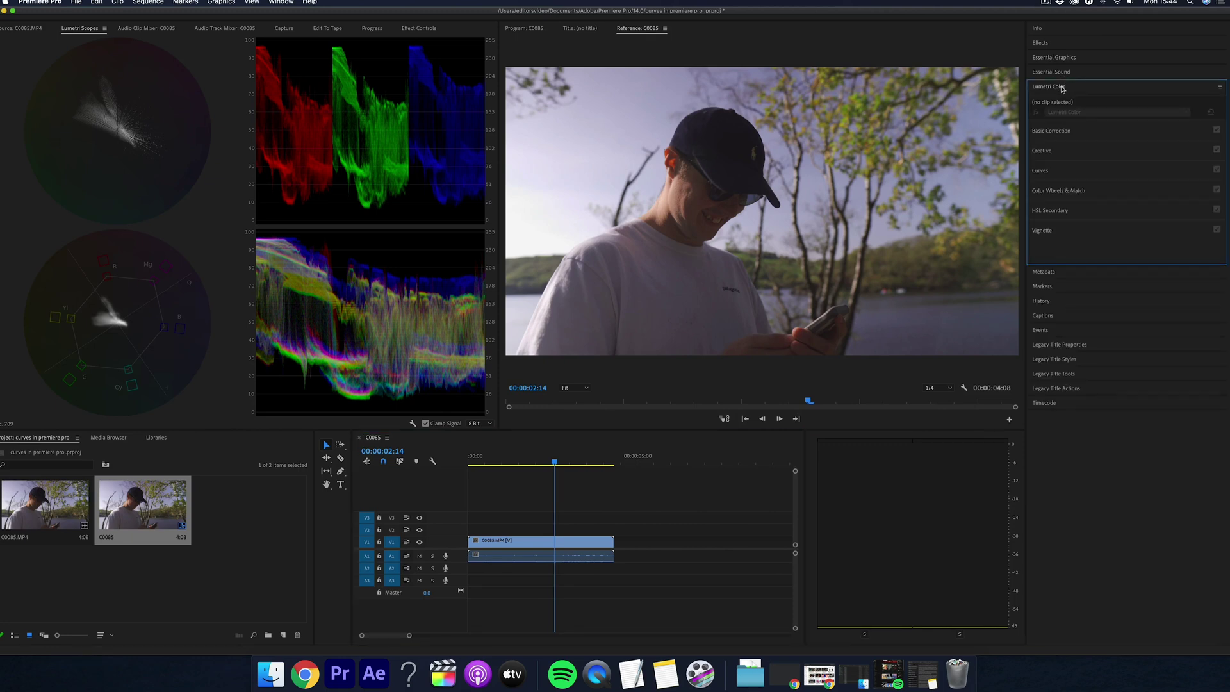
left_click(1067, 131)
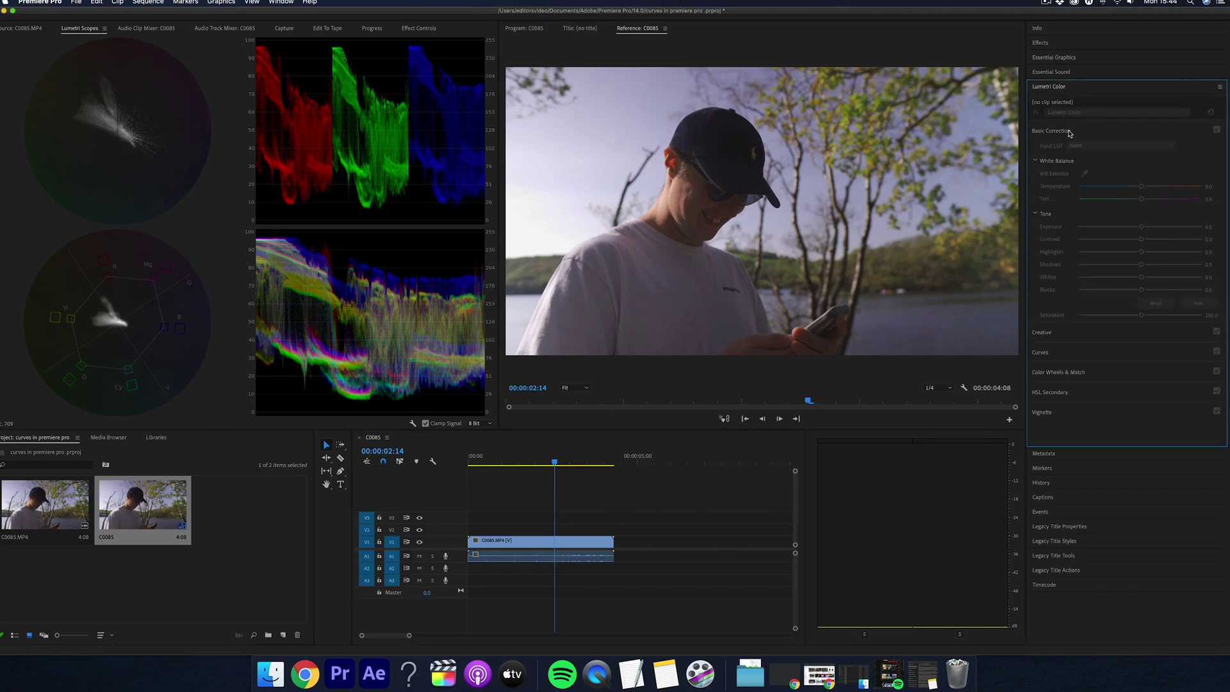
left_click(555, 539)
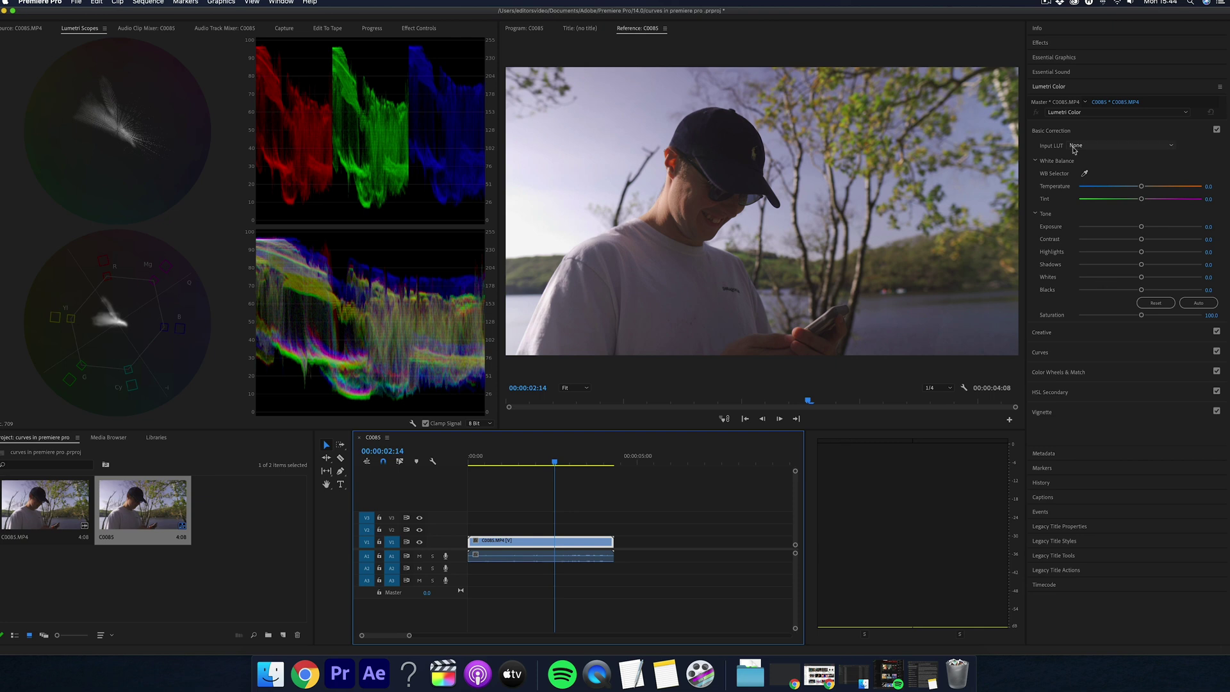
Step: Collapse Basic Correction and expand Curves to reveal the RGB and Hue Saturation curves
left_click(1060, 87)
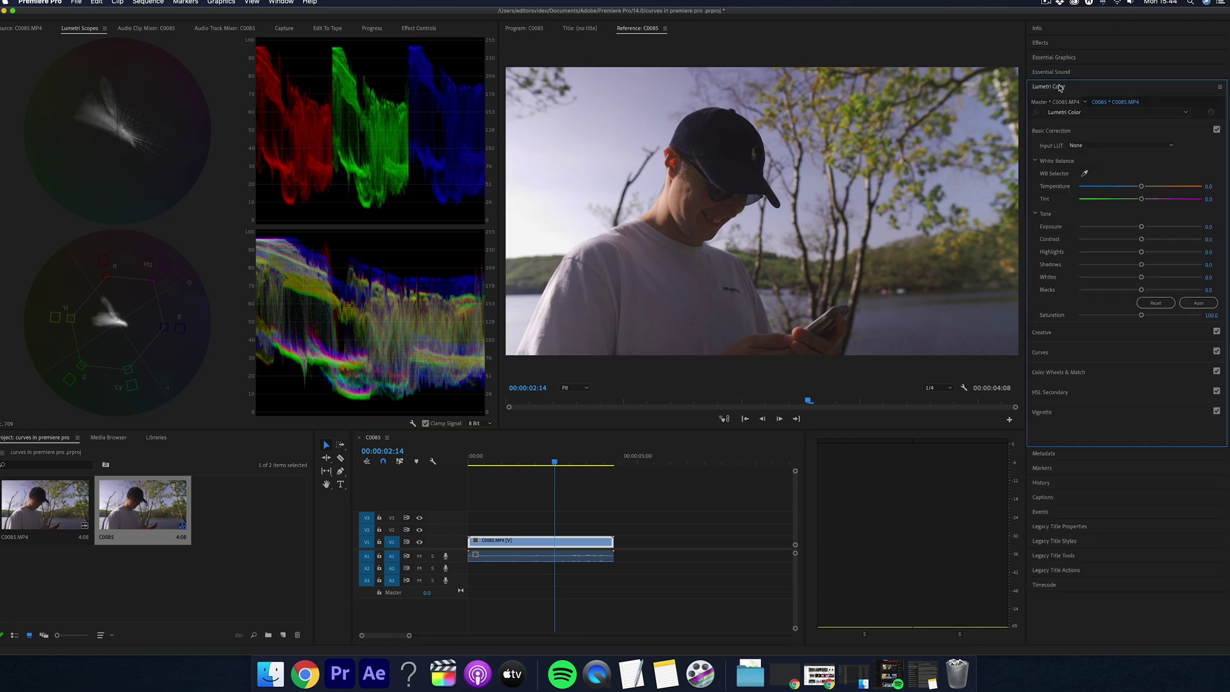
left_click(1054, 130)
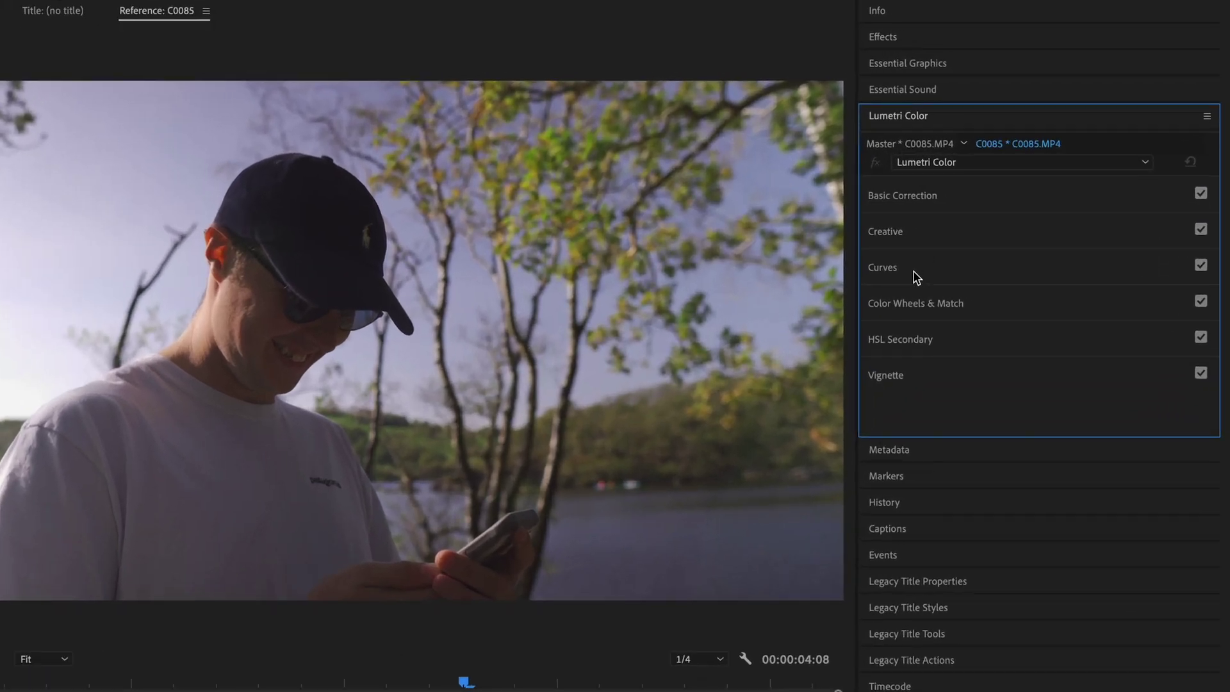
left_click(933, 257)
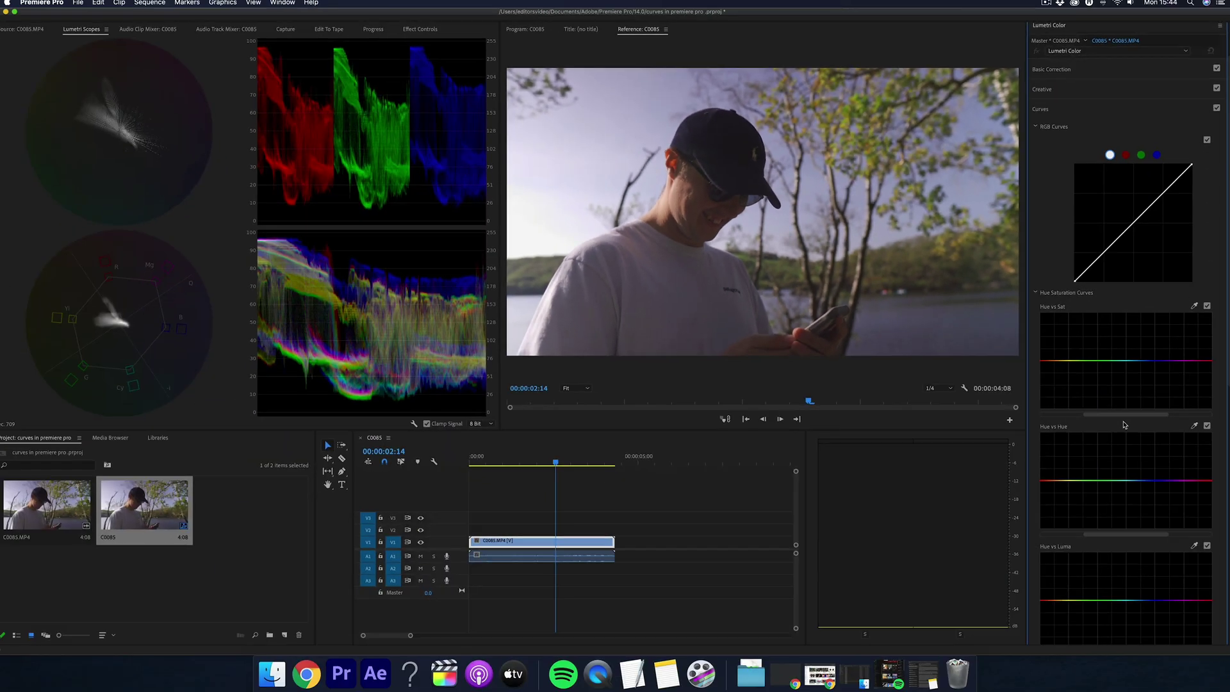
scroll(1166, 443, "down", 10)
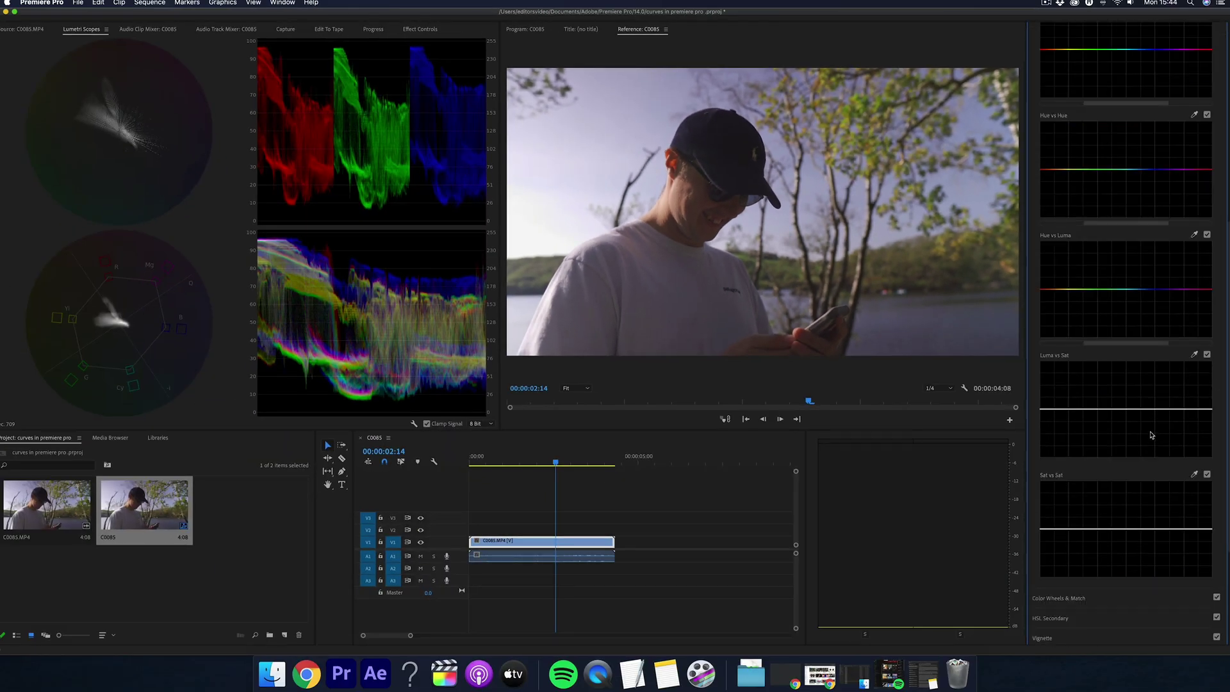
scroll(1207, 172, "up", 10)
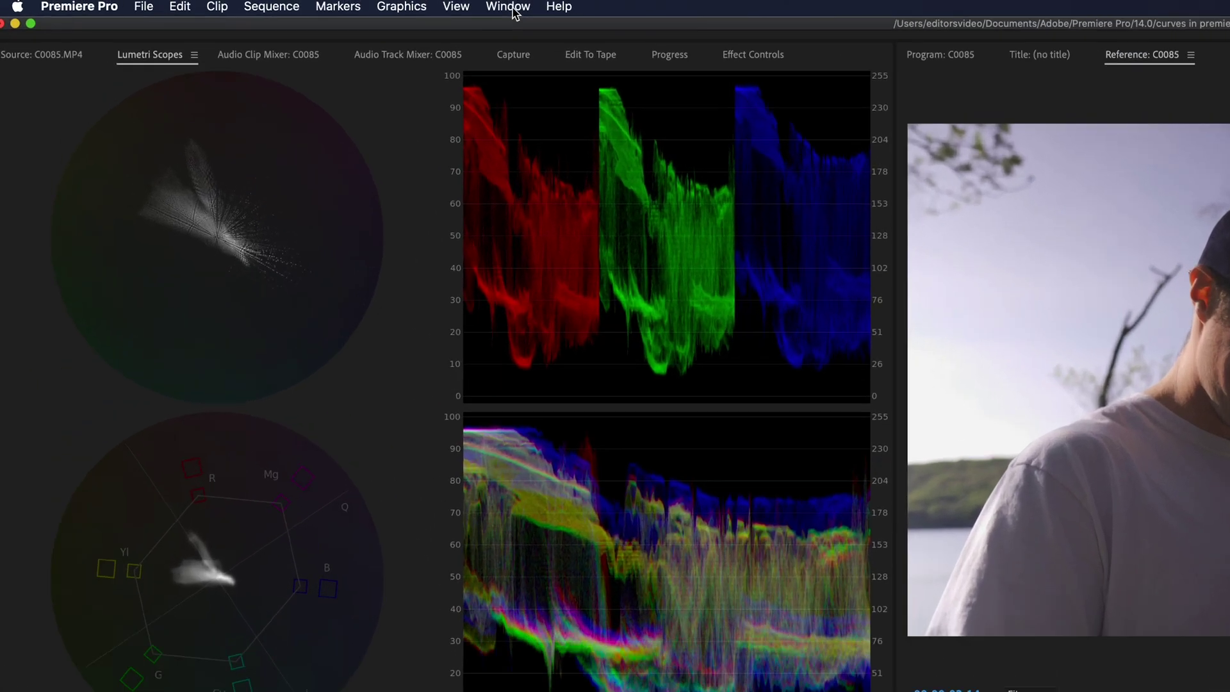
Step: Switch to the Color workspace from Window > Workspaces
left_click(281, 2)
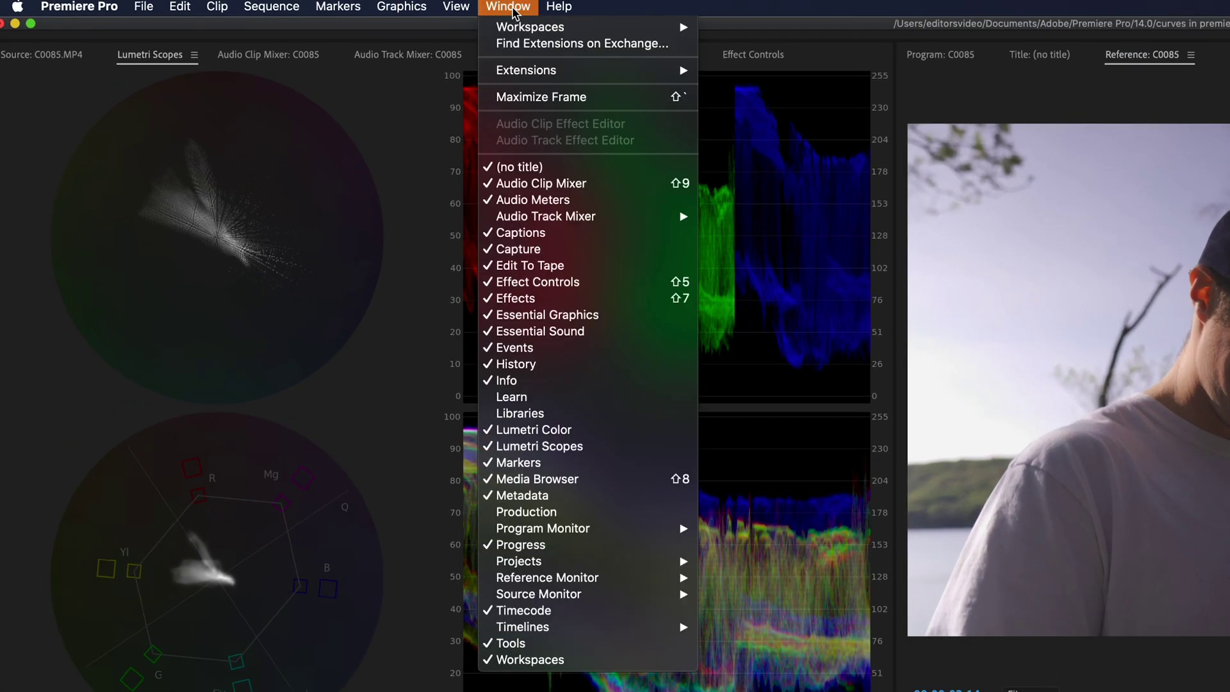
mouse_move(294, 15)
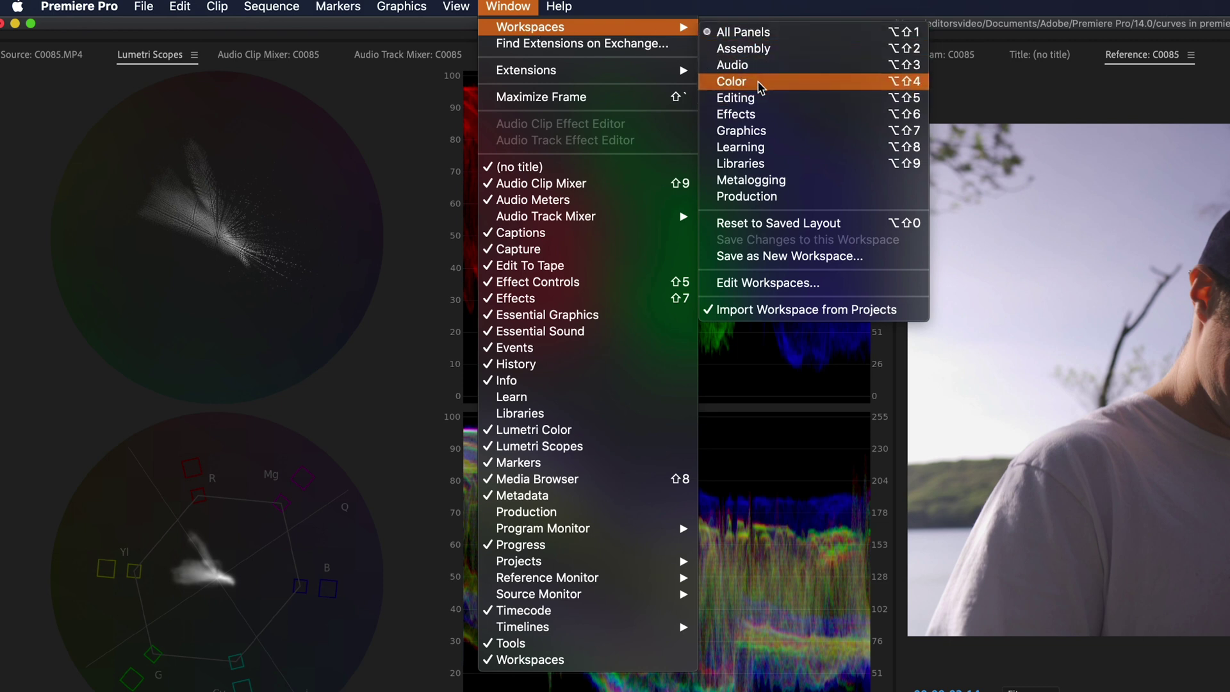
left_click(744, 83)
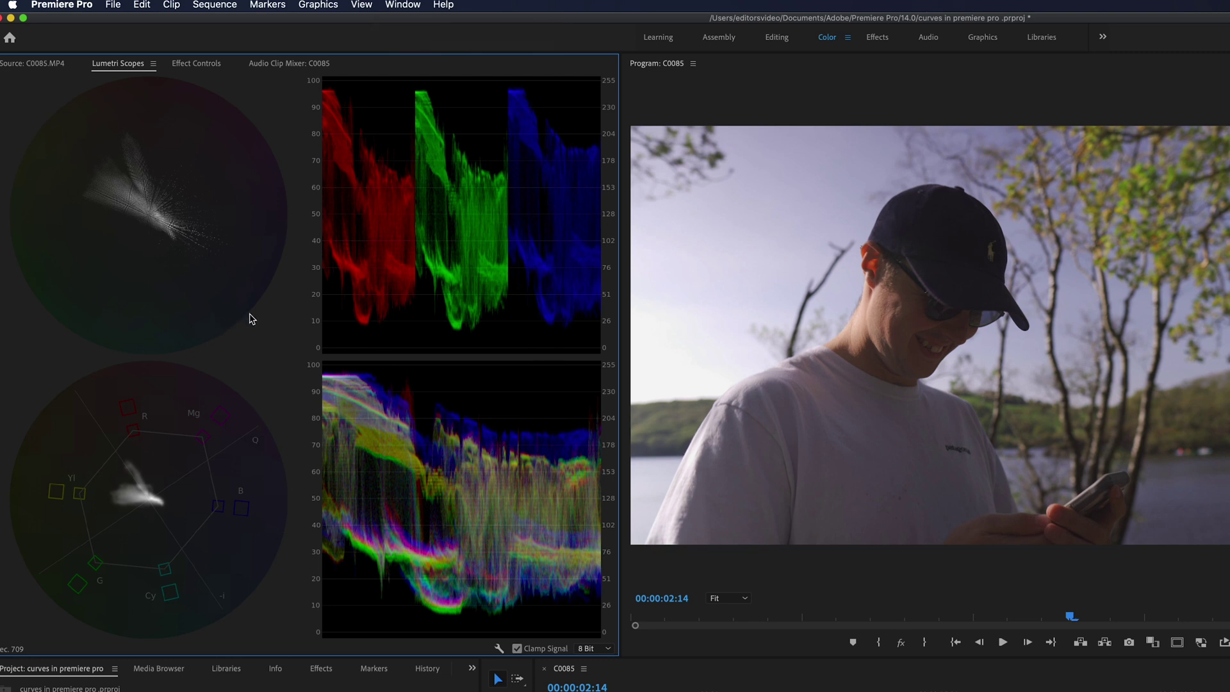
right_click(251, 318)
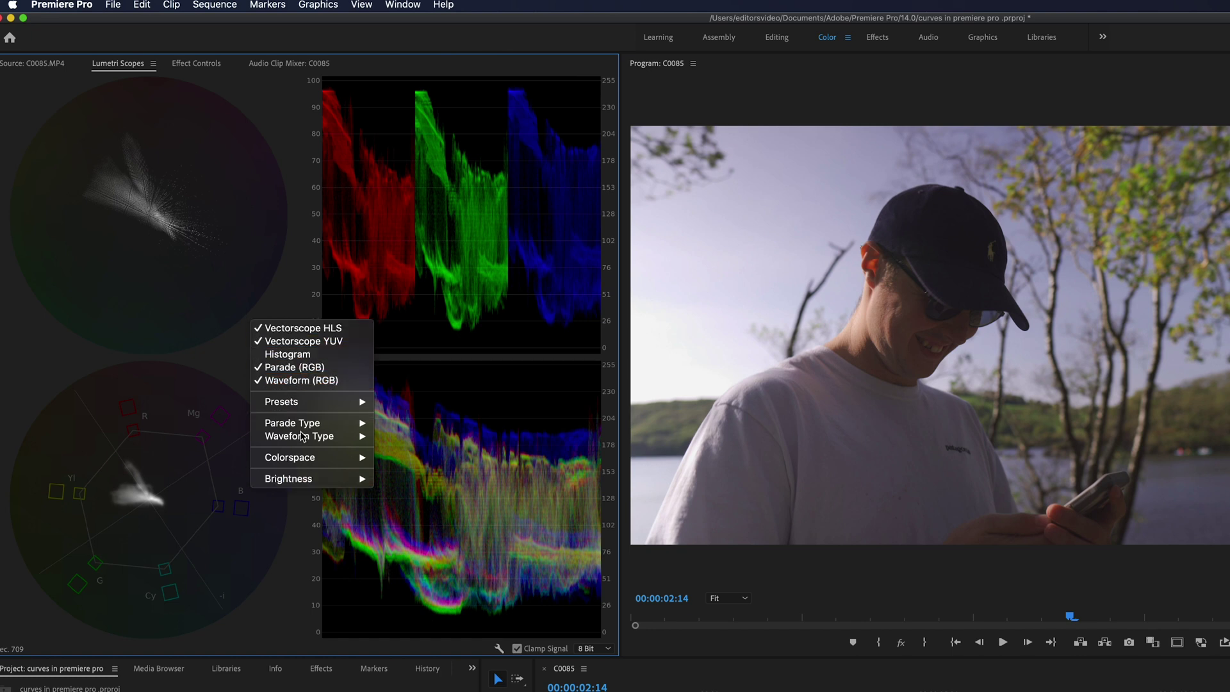
left_click(299, 296)
left_click(402, 5)
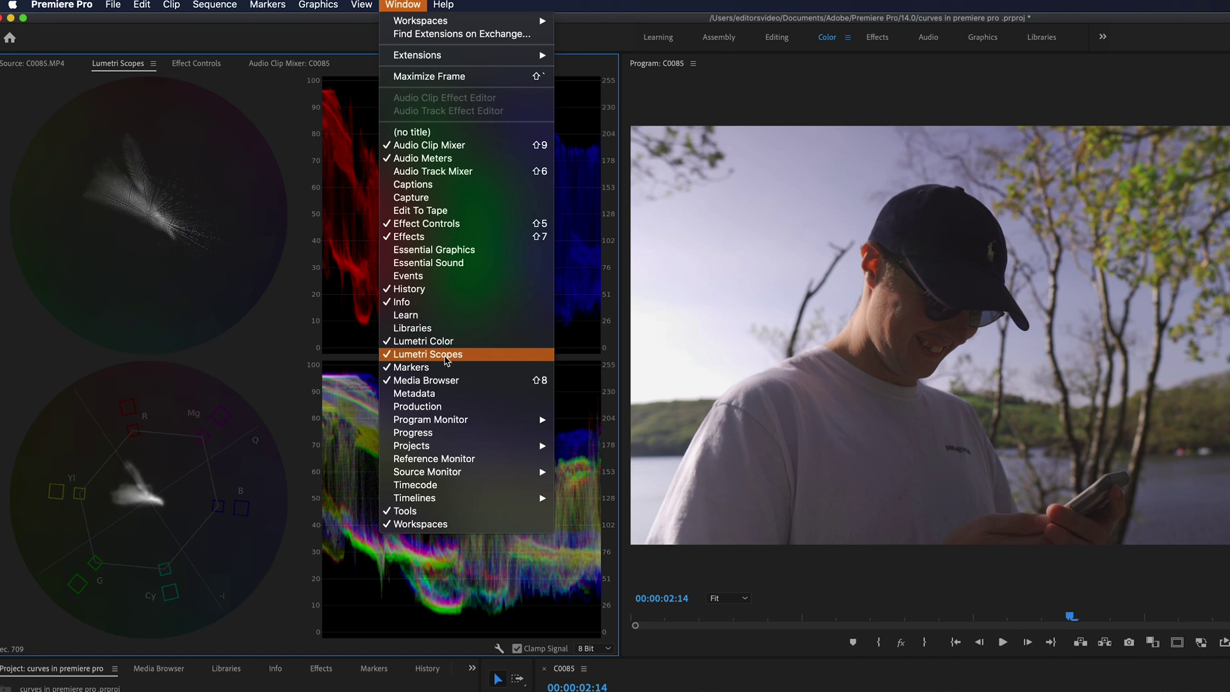
left_click(218, 329)
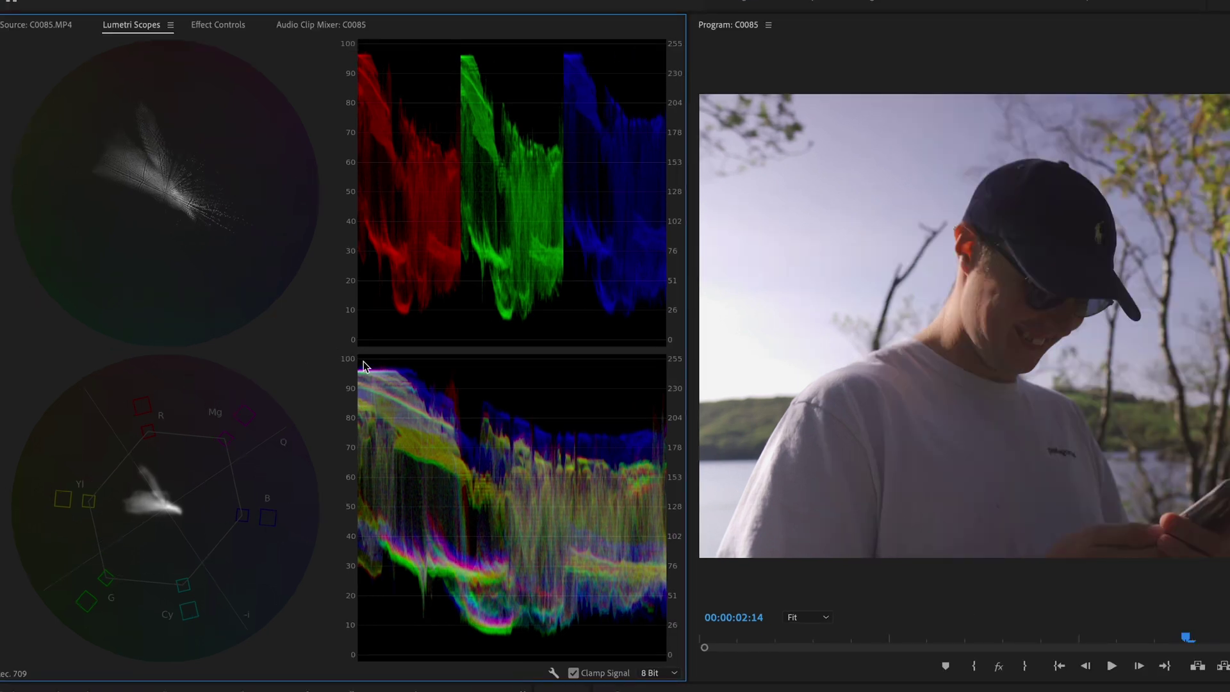
Step: Save the project, then trial a black-point crush and white-point lift on the RGB curve, resetting each
key("ctrl+s")
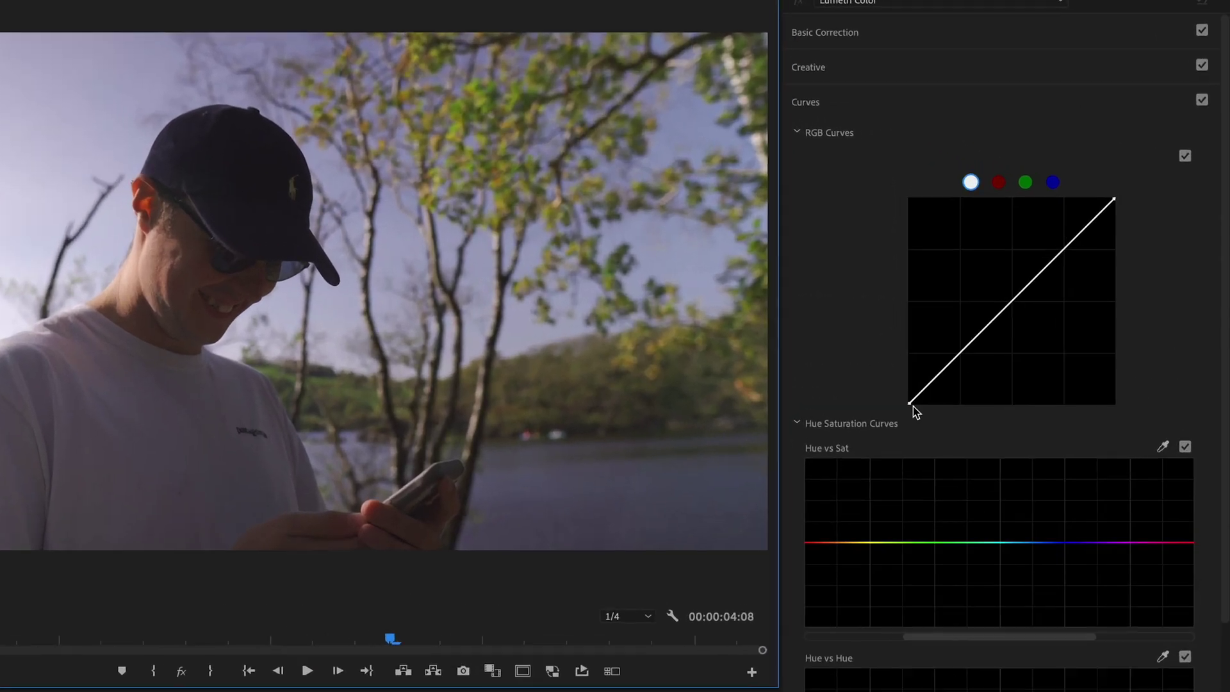
left_click_drag(1049, 300, 1063, 302)
mouse_move(928, 403)
left_mouse_down()
mouse_move(968, 404)
mouse_move(952, 411)
left_mouse_up()
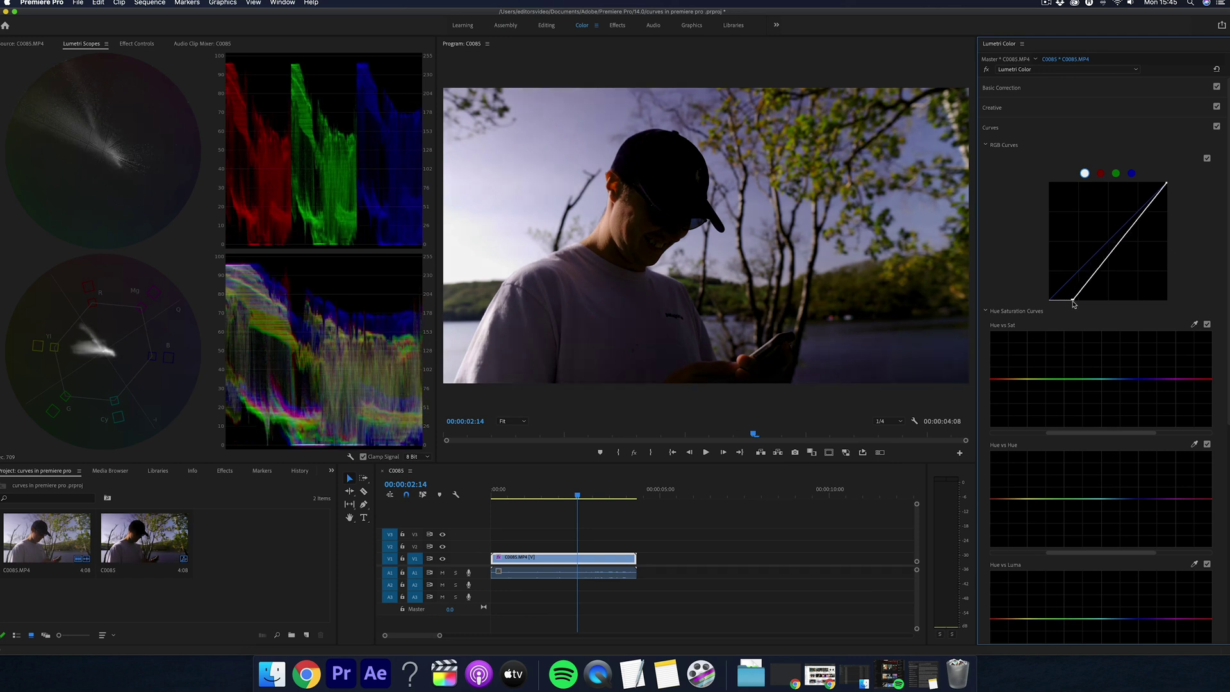
left_click_drag(1074, 305, 1072, 304)
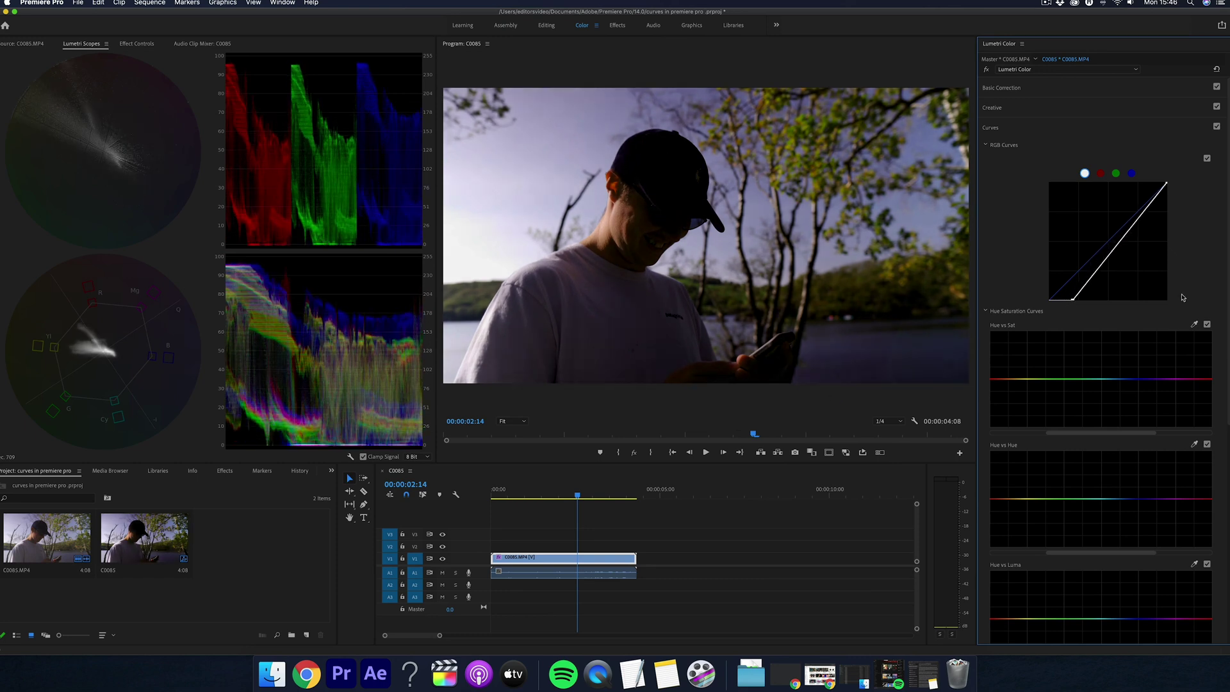
double_click(1139, 253)
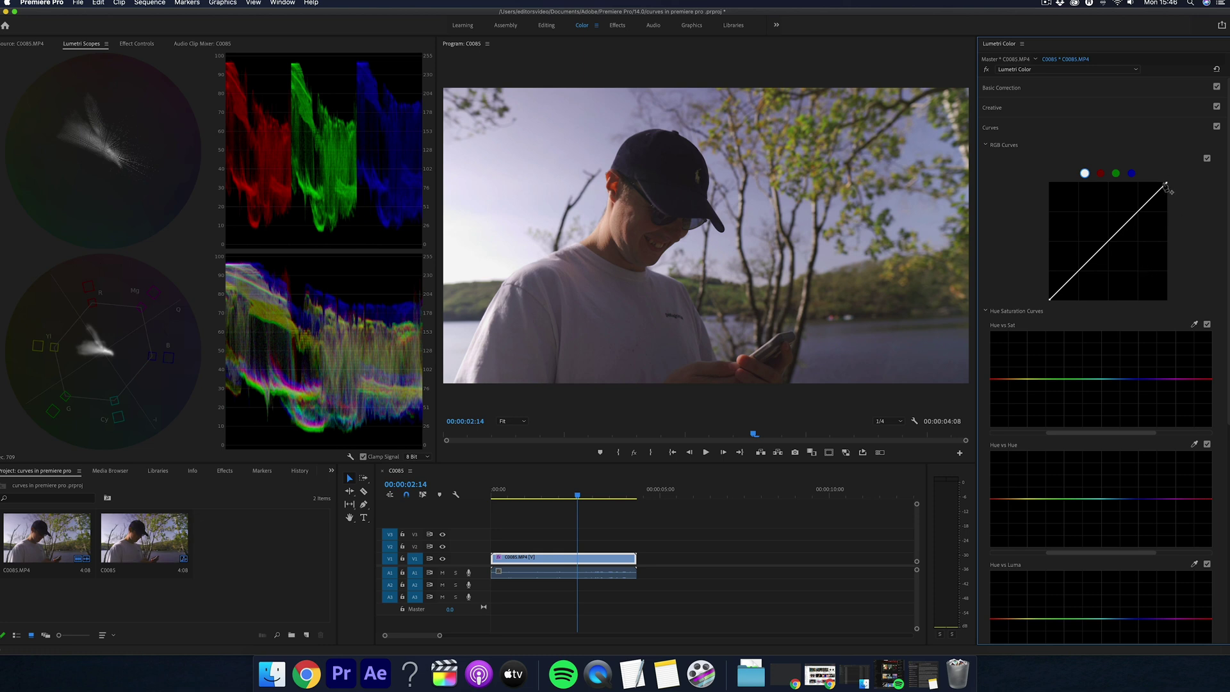
left_click_drag(1167, 186, 1133, 186)
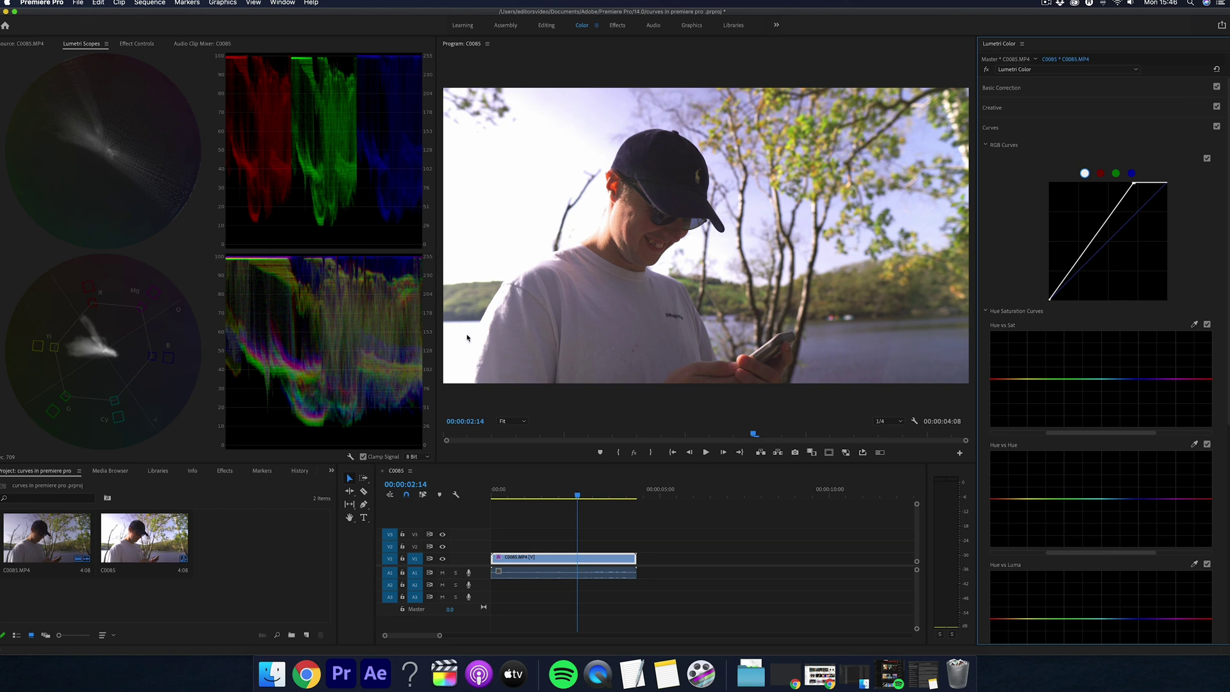
double_click(1079, 222)
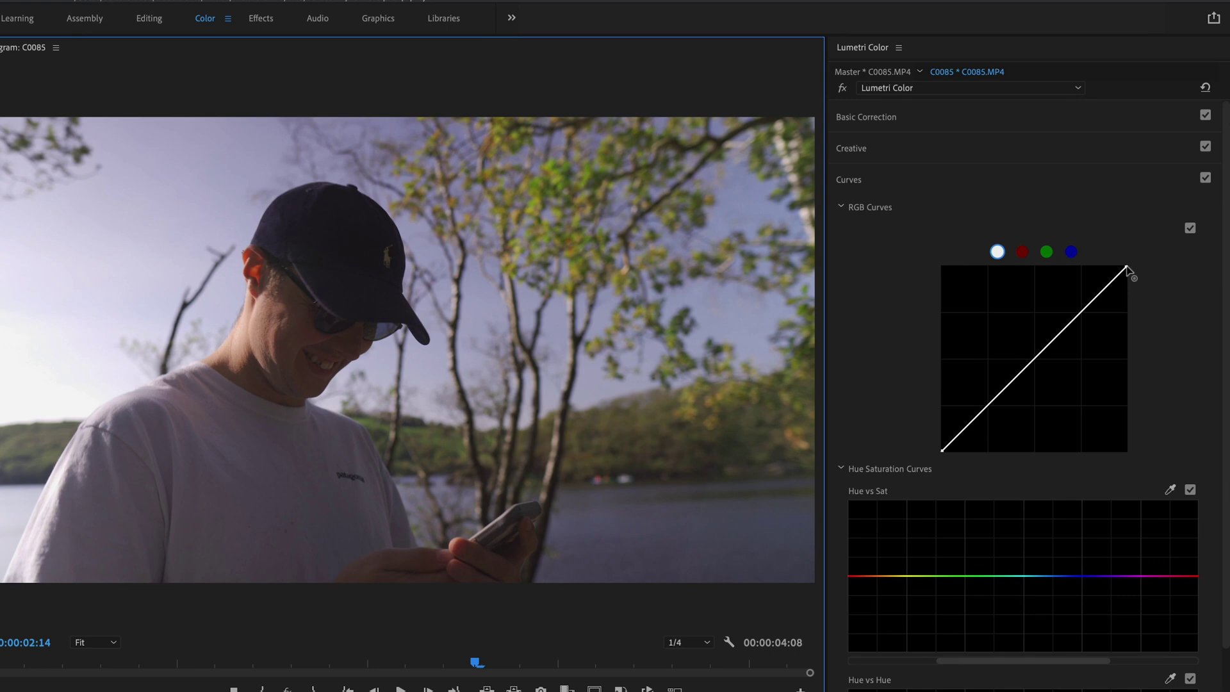
left_click(1035, 358)
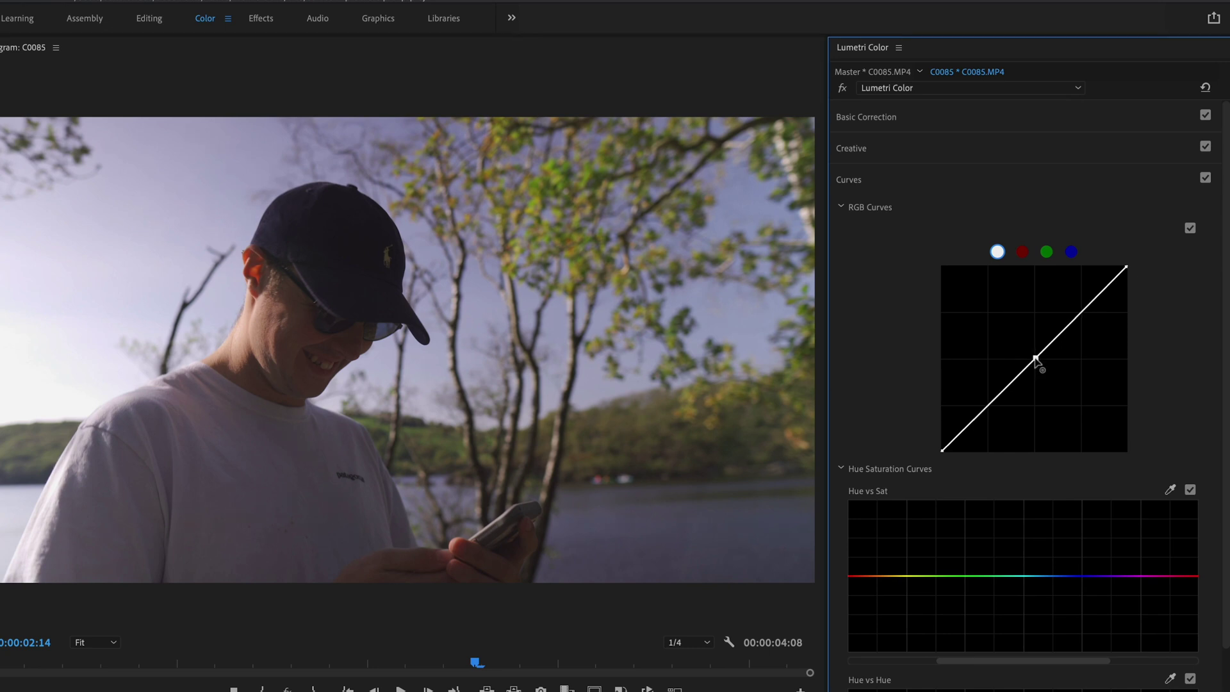
left_click_drag(1036, 358, 1055, 381)
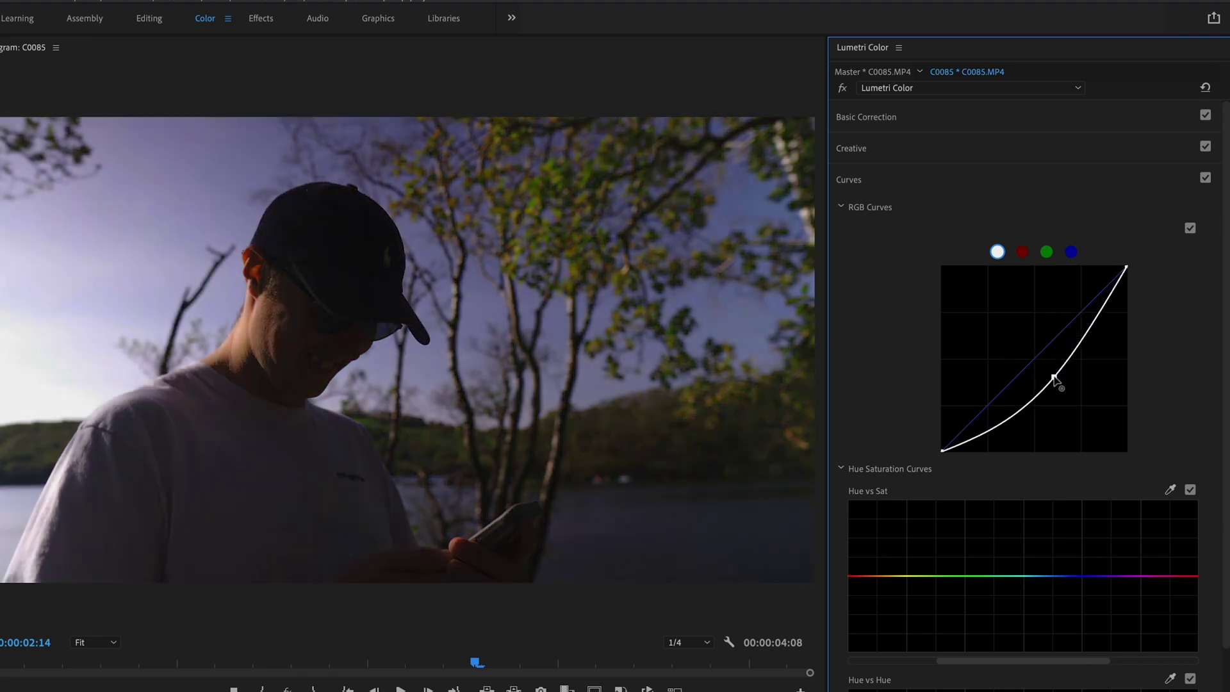
double_click(1054, 379)
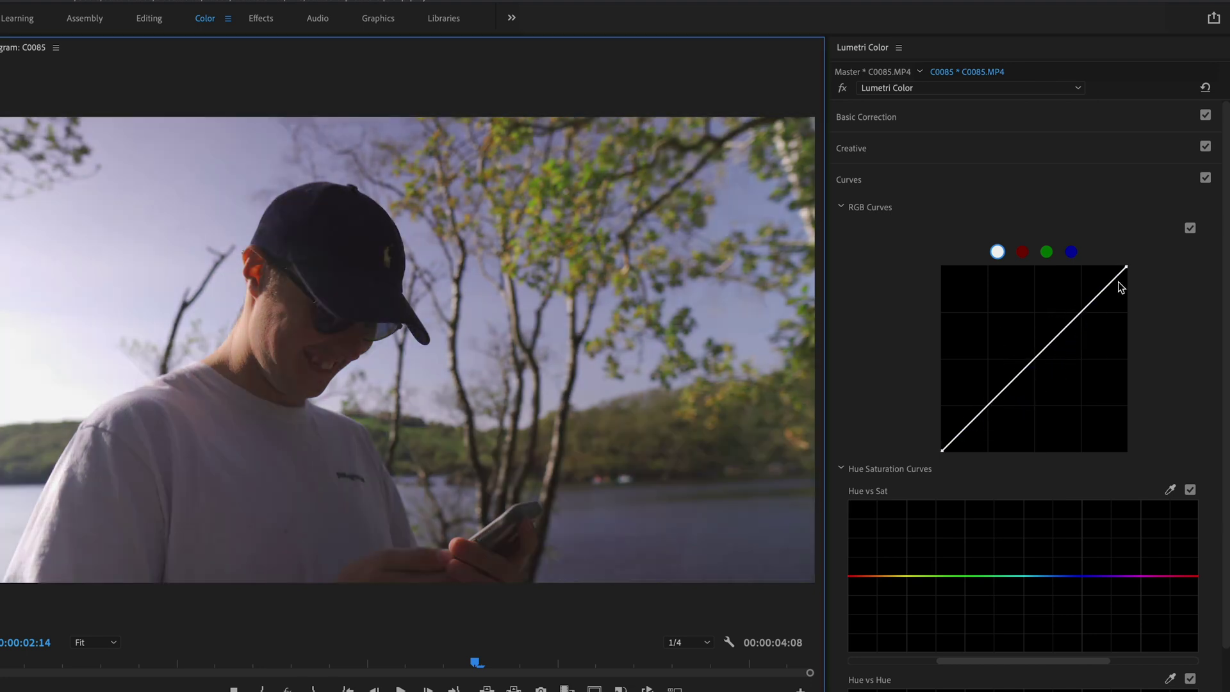
left_click(1081, 312)
left_click(1035, 358)
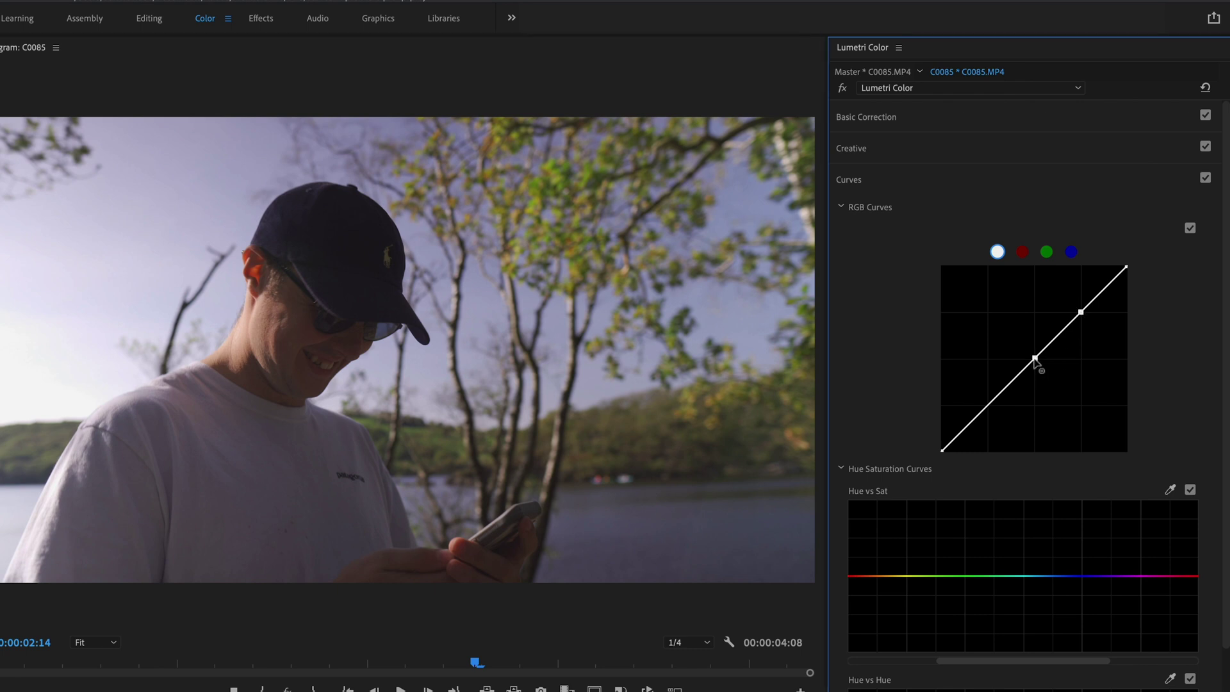
left_click(987, 405)
key("ctrl+z")
left_click(987, 405)
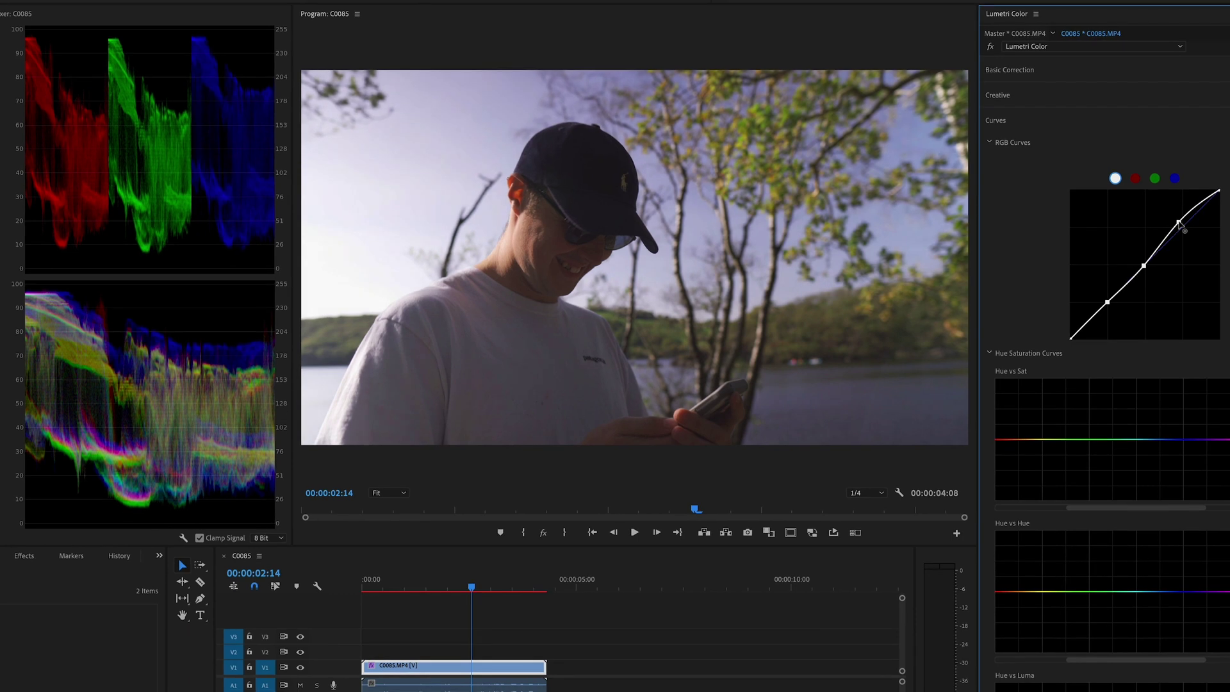
left_click_drag(1178, 223, 1176, 218)
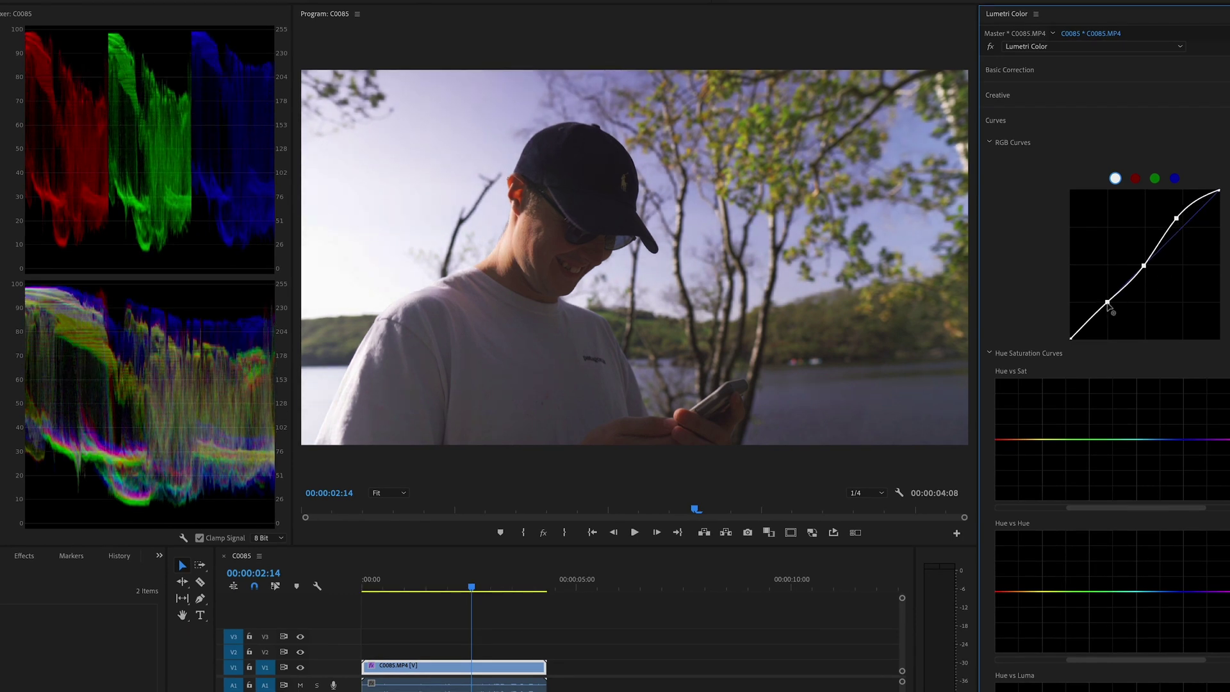
left_click_drag(1107, 301, 1110, 309)
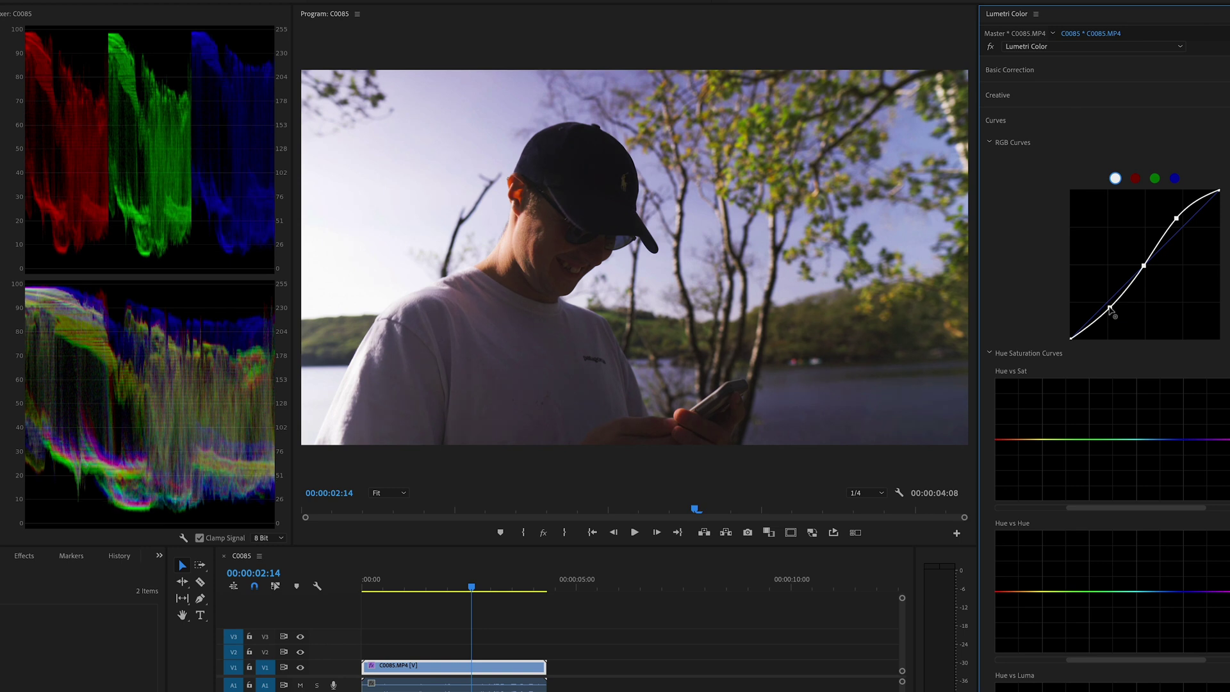
left_click_drag(1178, 221, 1179, 220)
double_click(1179, 221)
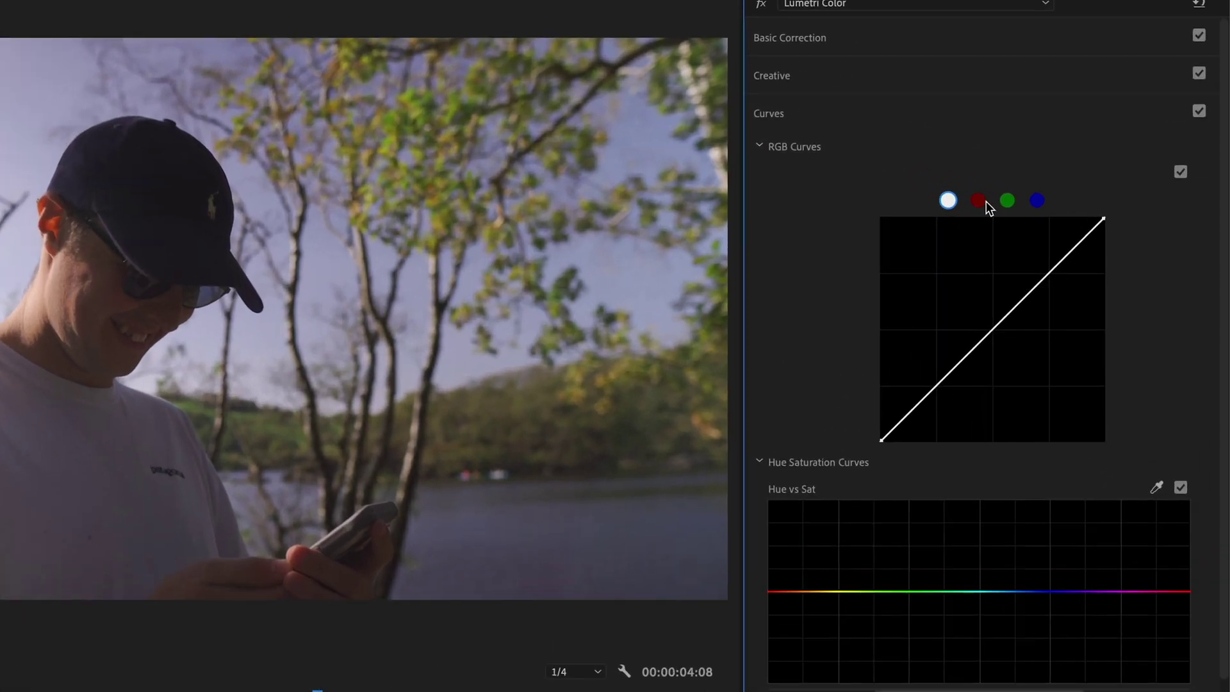
left_click(1135, 178)
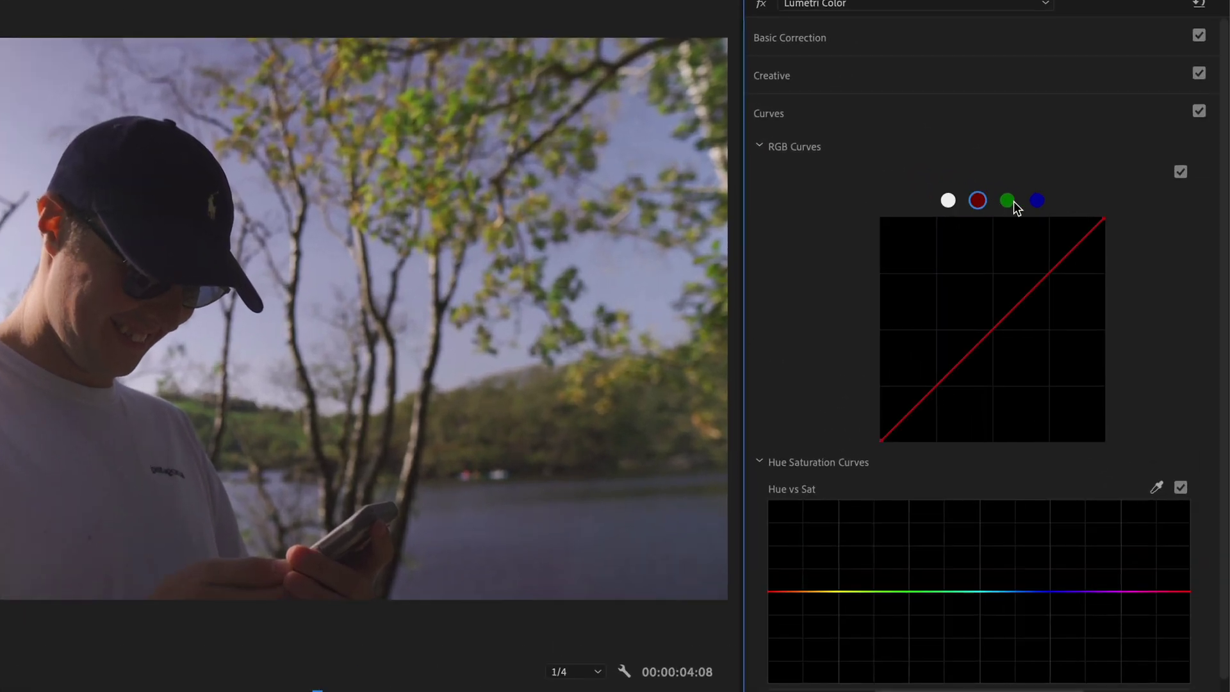
left_click(1005, 202)
left_click(1037, 203)
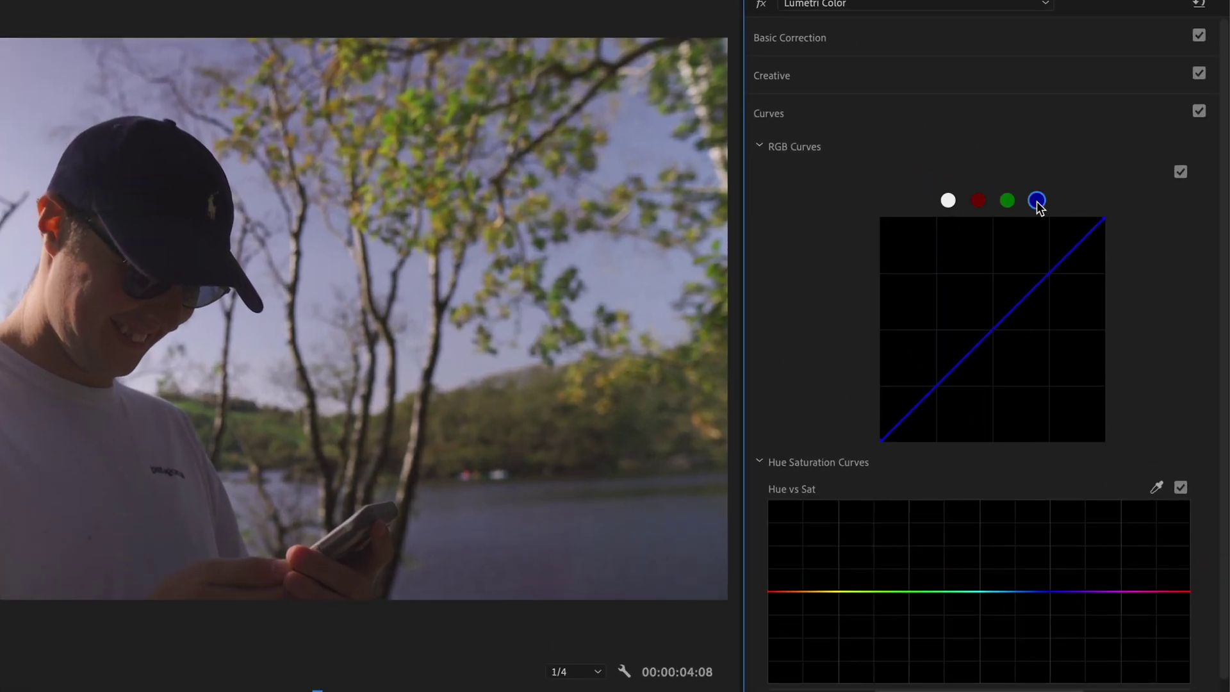
left_click(978, 201)
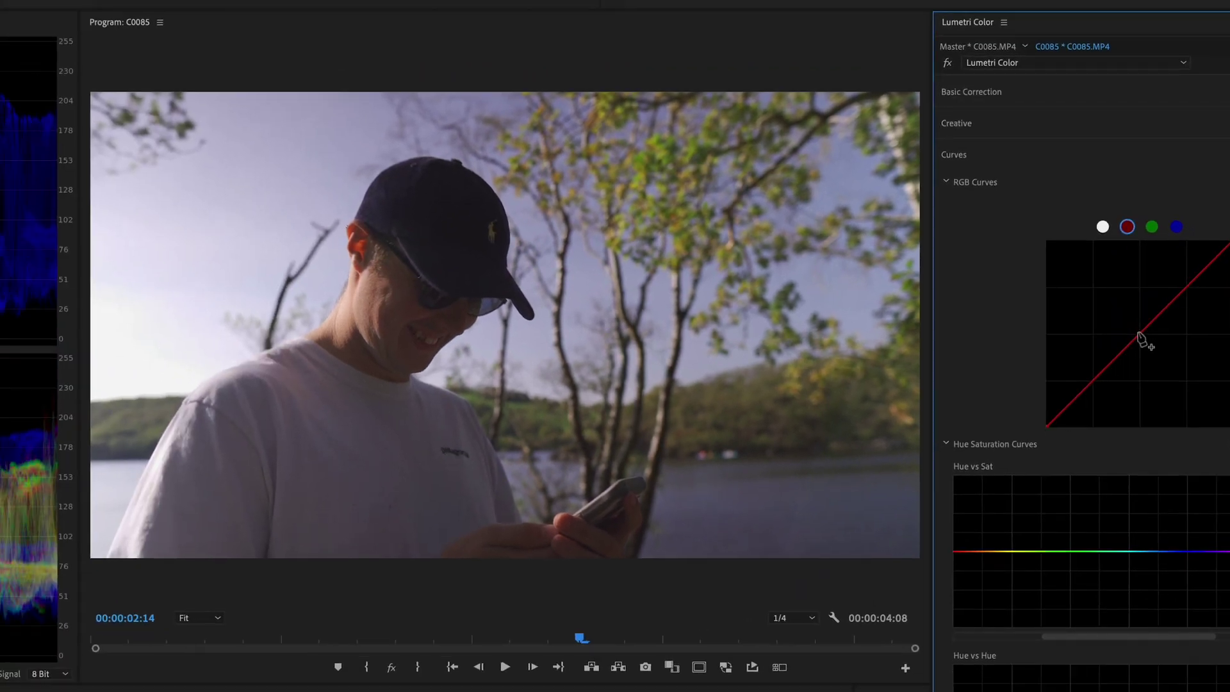
left_click(1140, 335)
mouse_move(1139, 335)
left_mouse_down()
mouse_move(1131, 330)
mouse_move(1146, 347)
mouse_move(1138, 337)
left_mouse_up()
mouse_move(1048, 425)
left_mouse_down()
mouse_move(1072, 425)
mouse_move(1046, 412)
mouse_move(1043, 426)
left_mouse_up()
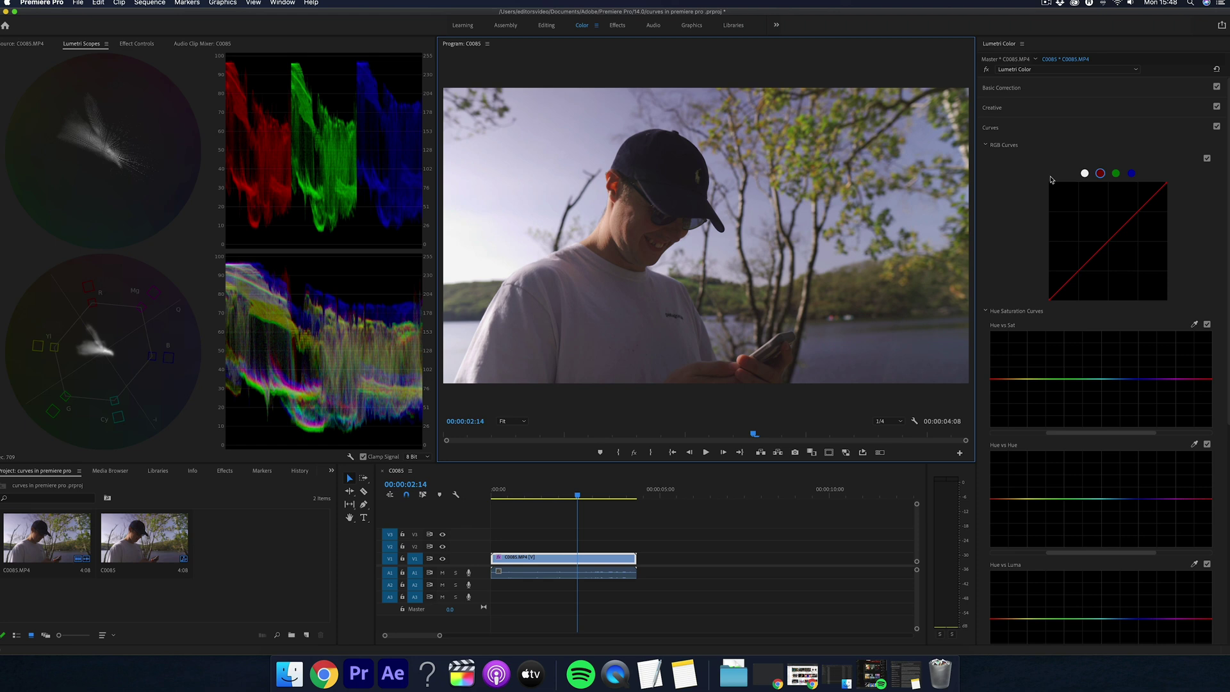
Step: Select the white master curve, nudge its black point right, and toggle RGB Curves to compare
left_click(1085, 173)
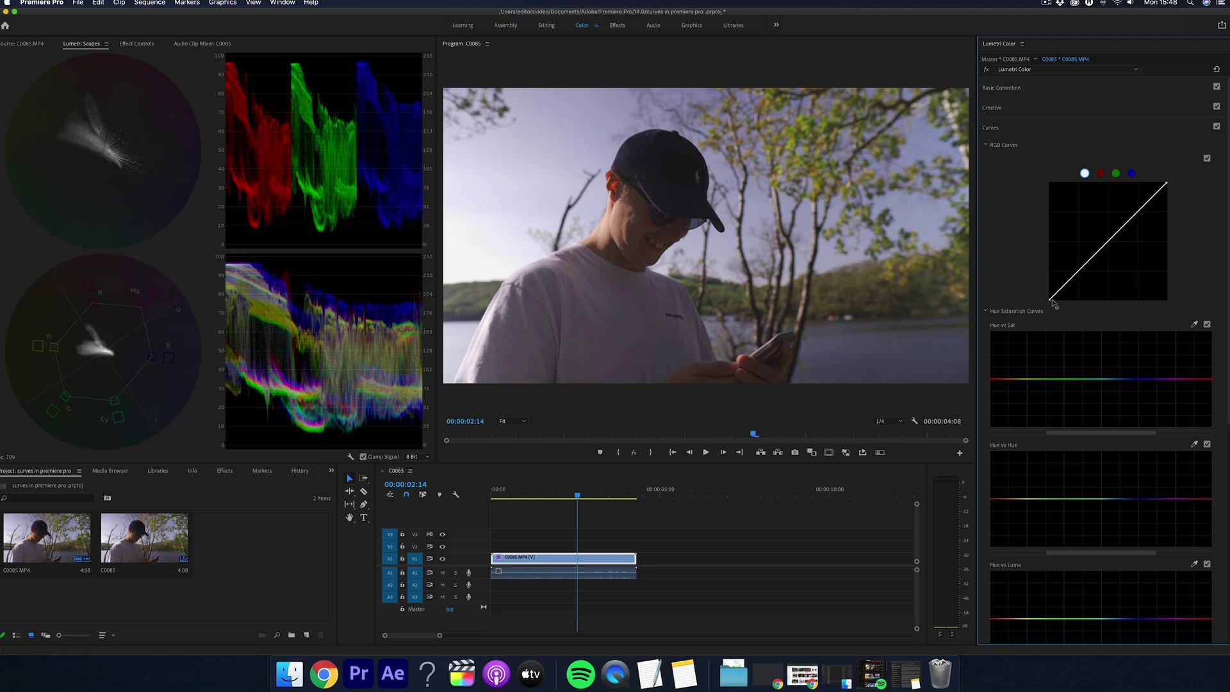
left_click_drag(1051, 300, 1058, 303)
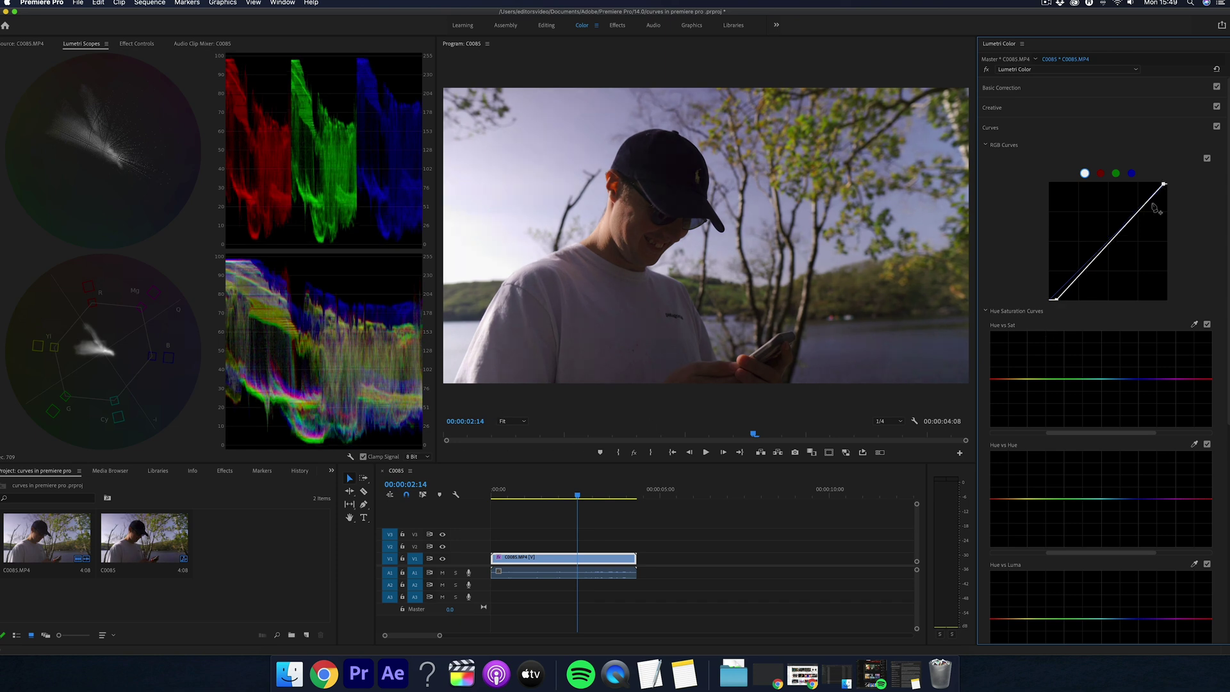
left_click(1206, 159)
left_click(1206, 159)
left_click(1207, 159)
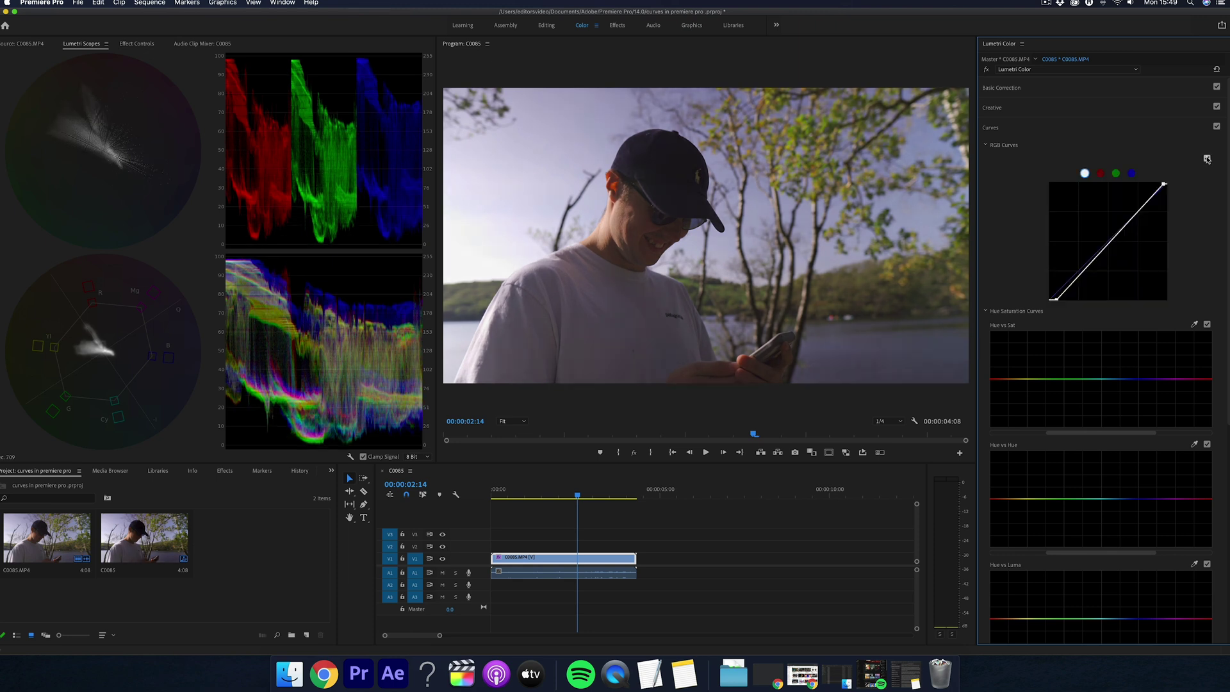
left_click(1206, 159)
left_click(1207, 159)
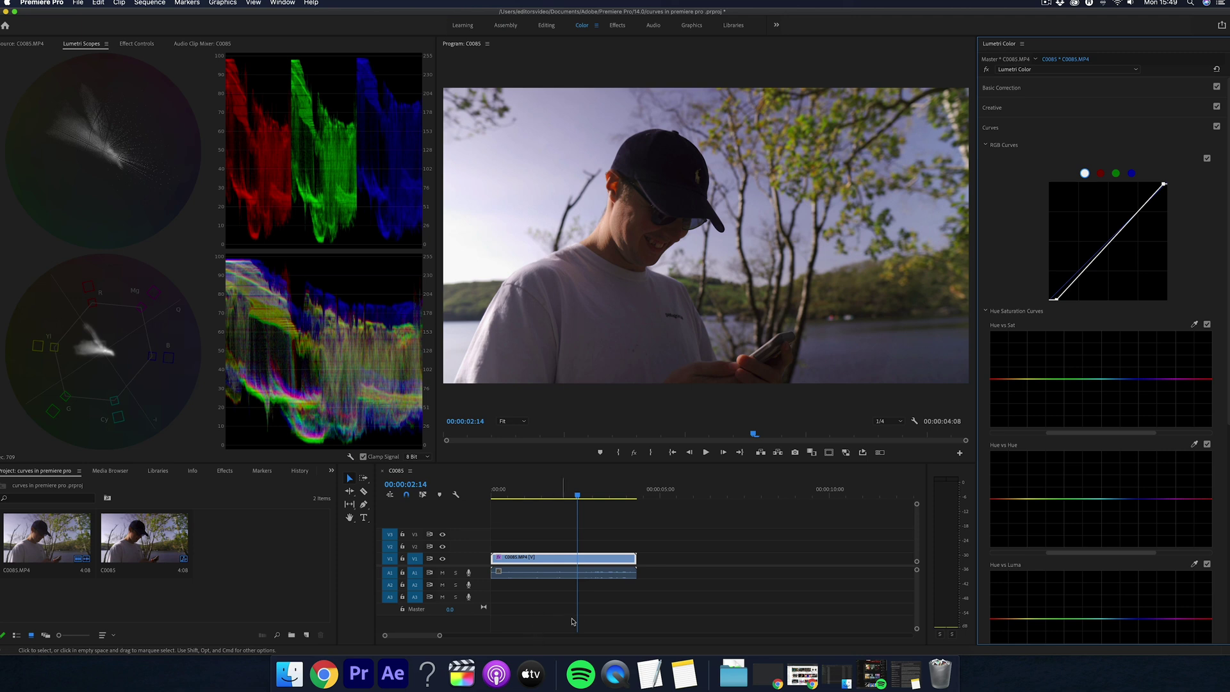
Step: Add upper and lower points on the master curve, lifting highlights and lowering shadows
left_click(1137, 212)
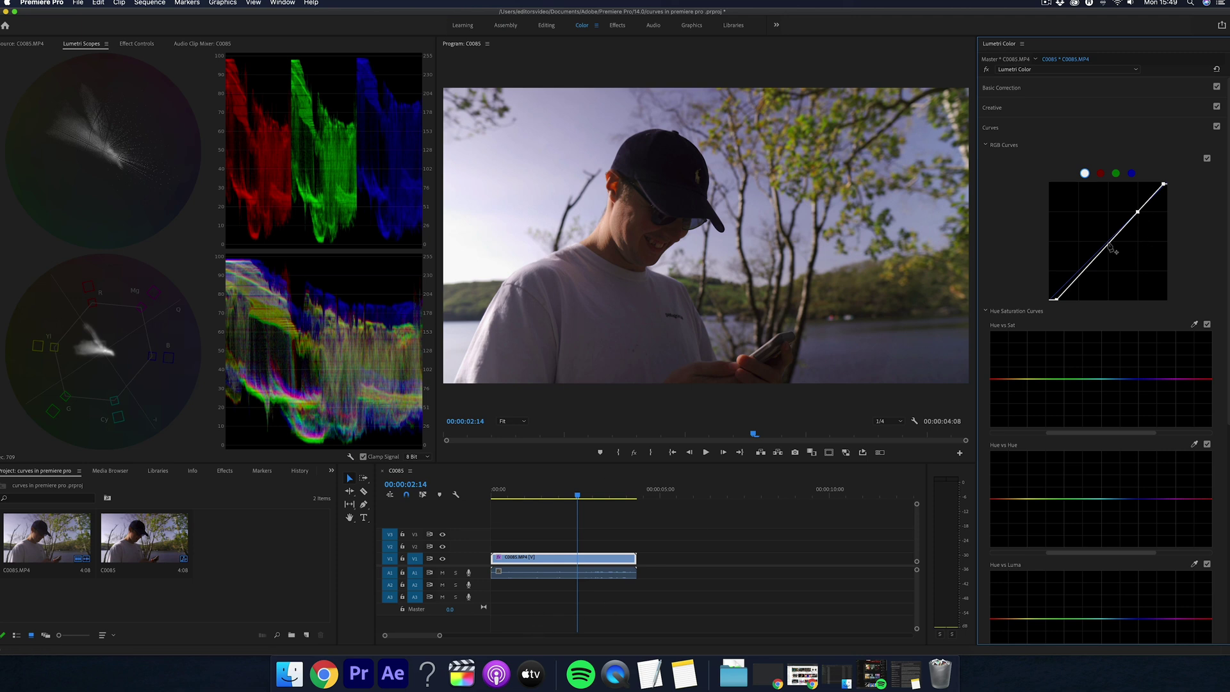
left_click(1081, 275)
left_click_drag(1138, 214, 1133, 212)
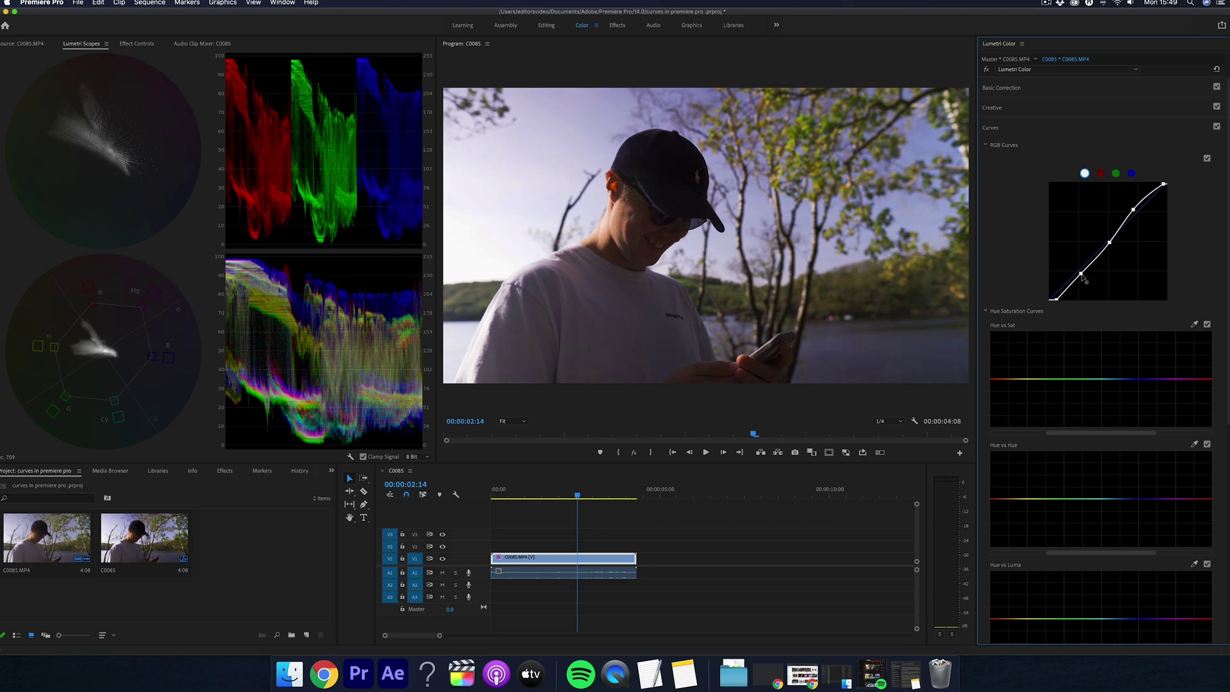
left_click_drag(1081, 276, 1083, 279)
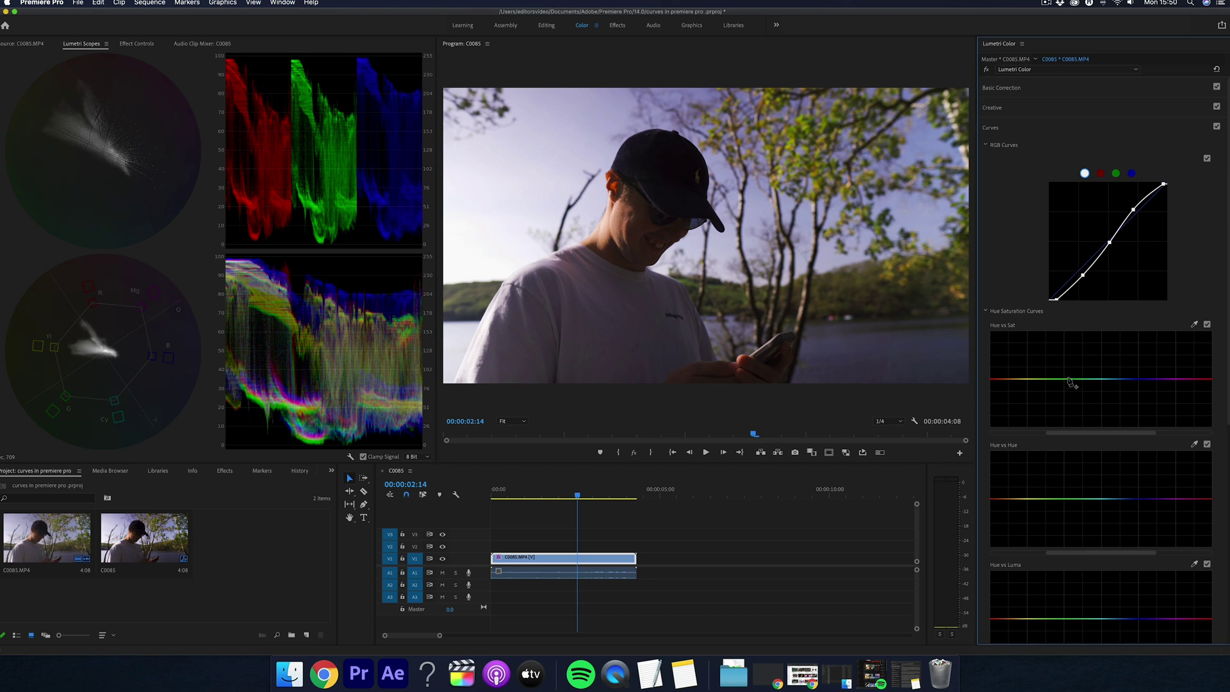
Step: Try and undo a green peak on Hue vs Sat, then raise the eyedropper-sampled blue slightly
mouse_move(1069, 378)
left_mouse_down()
mouse_move(1070, 356)
mouse_move(1070, 379)
left_mouse_up()
left_click_drag(1068, 379, 1061, 340)
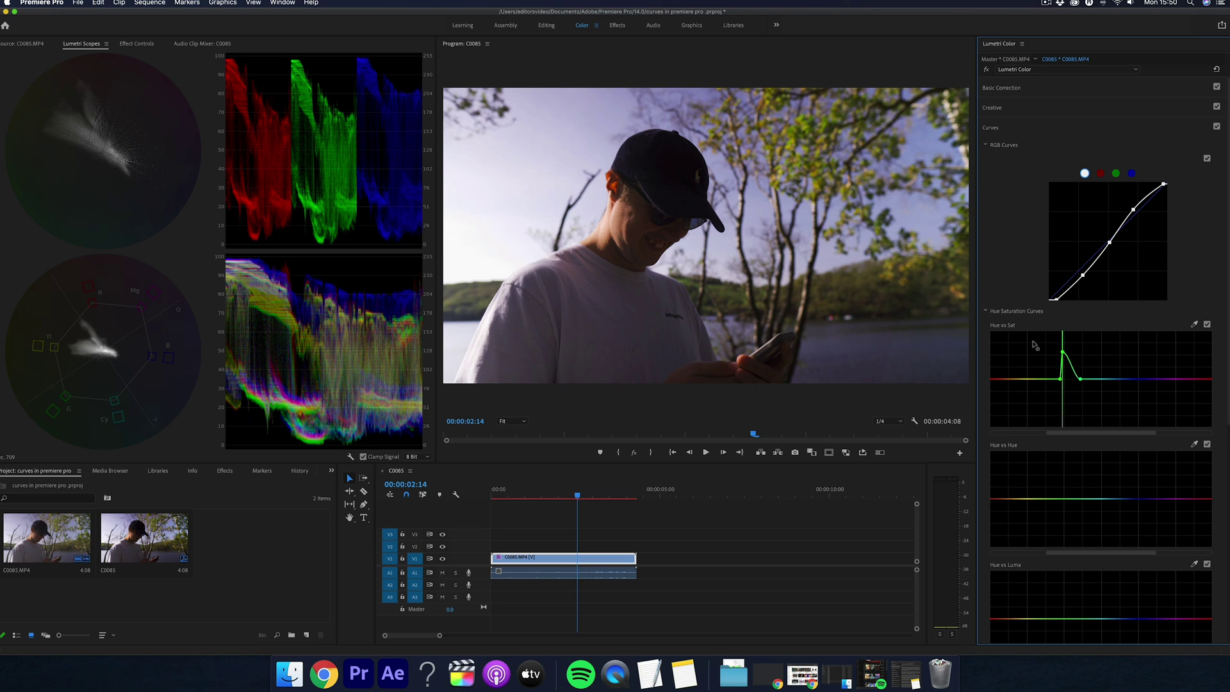
key("super+z")
key("super+z")
key("super+z")
left_click(1195, 324)
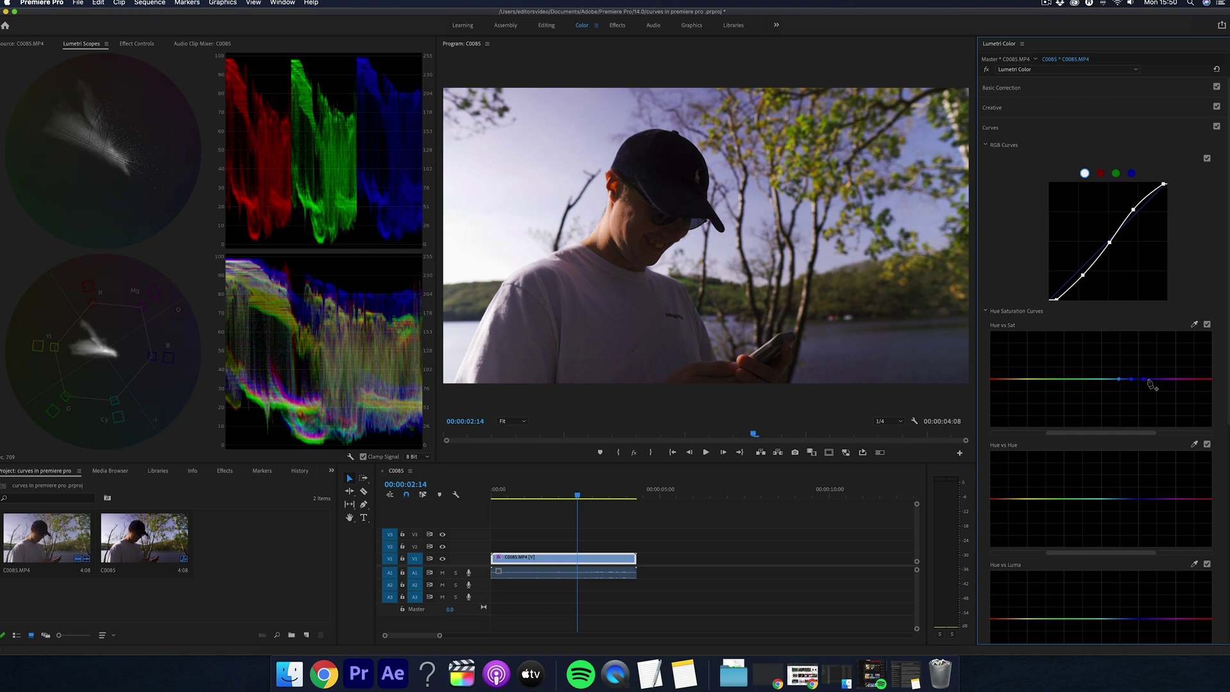
left_click_drag(1131, 379, 1131, 354)
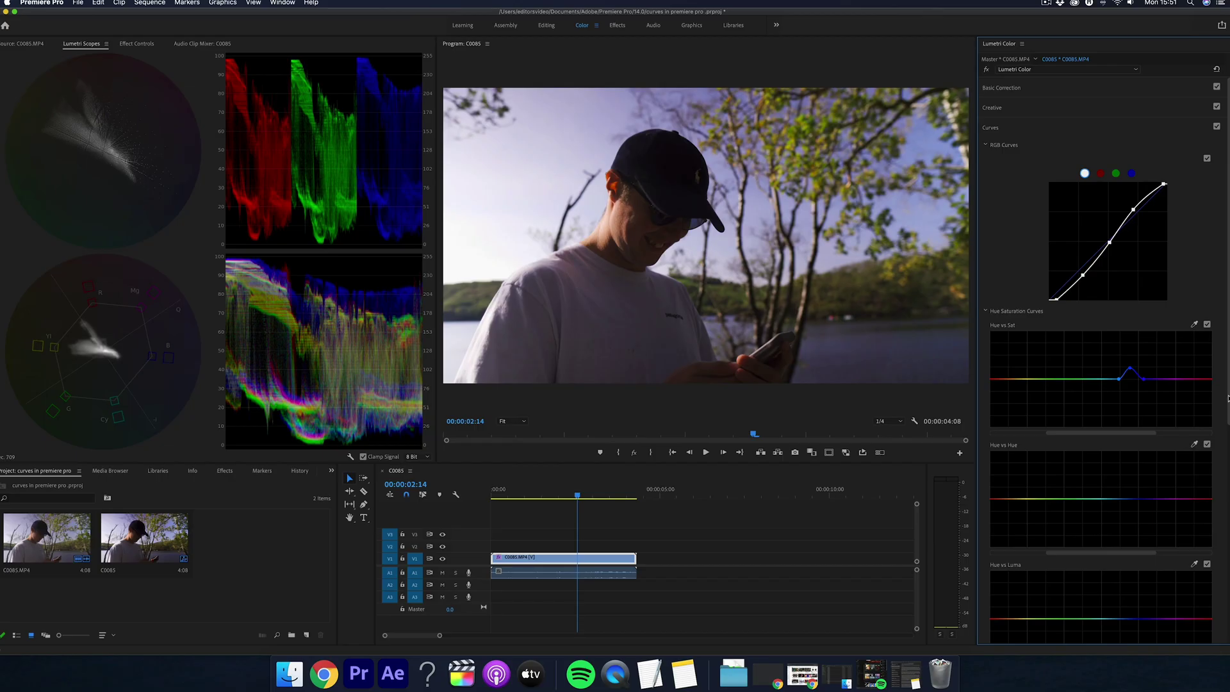
Step: Sample the cap's blue into Hue vs Hue, trial shifting it both ways, then reset the curve
scroll(1227, 399, "down", 2)
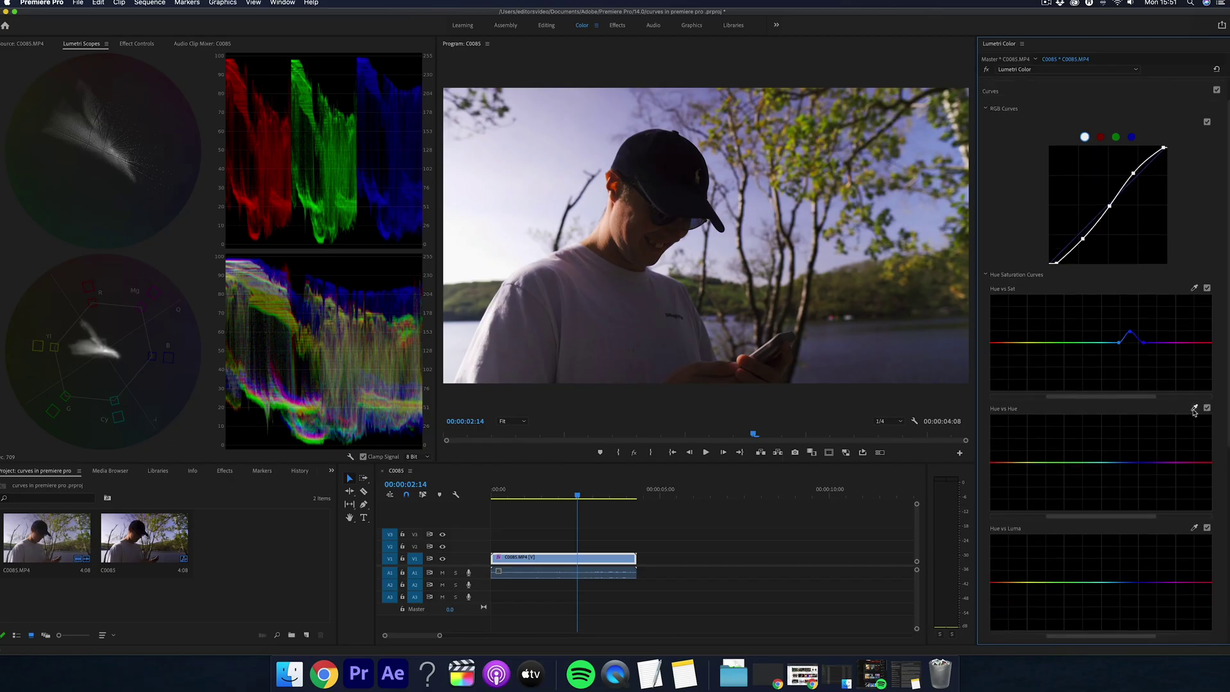
left_click(1195, 406)
left_click(637, 149)
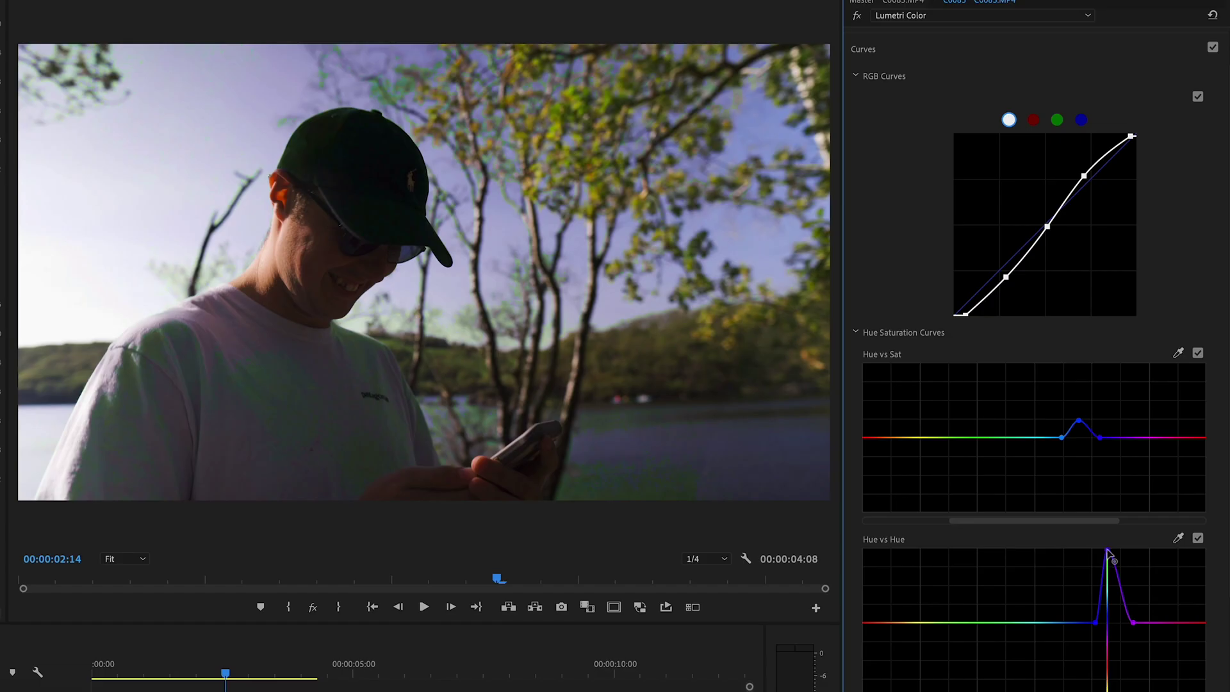
left_click_drag(1152, 461, 1153, 468)
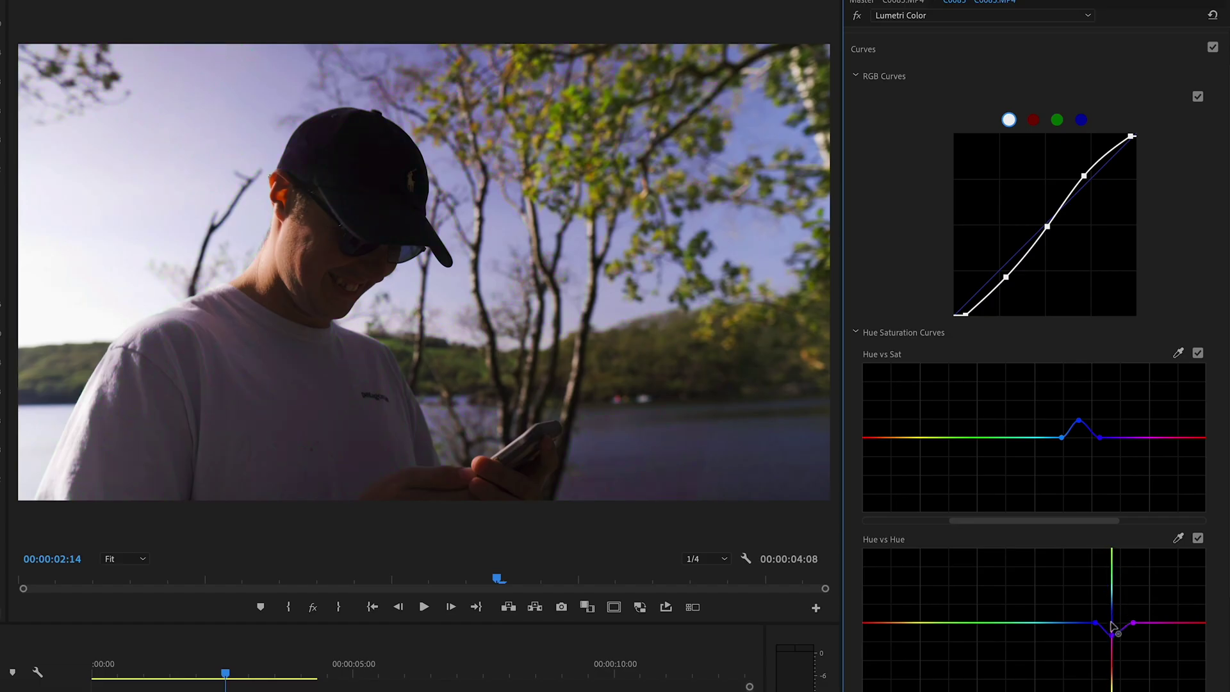
left_click_drag(1113, 628, 1110, 588)
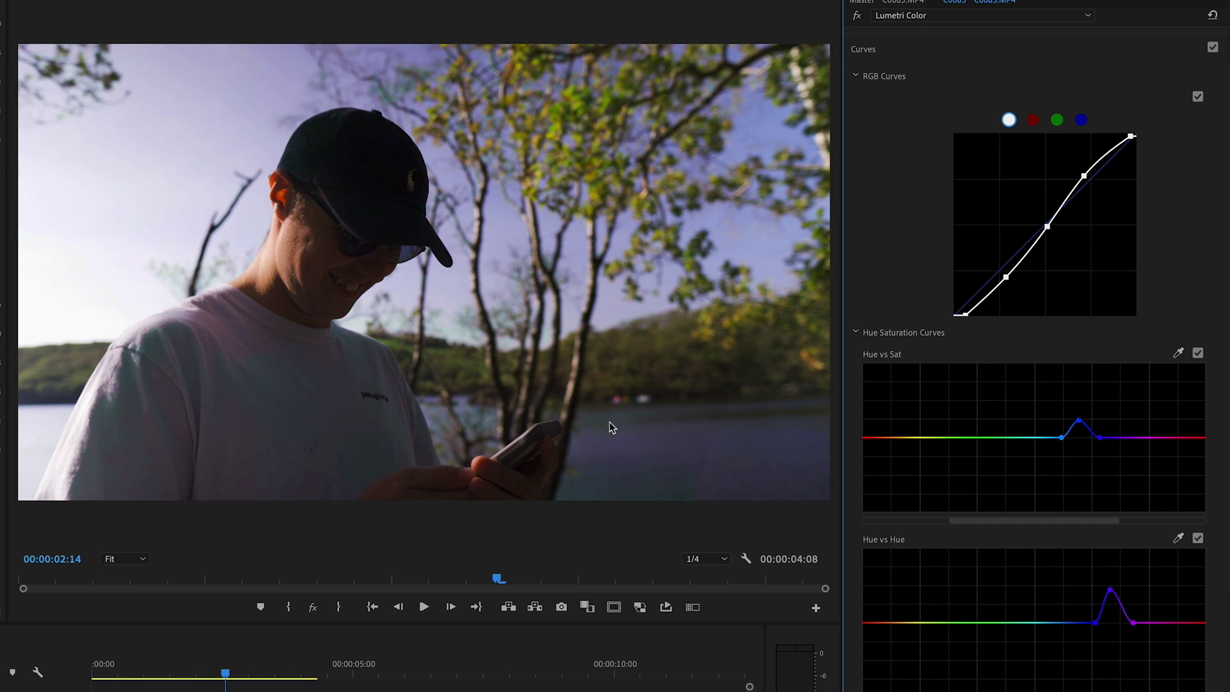
double_click(997, 576)
Step: Resample a blue from the image and nudge its Hue vs Hue point toward cyan
left_click(1177, 539)
left_click(762, 253)
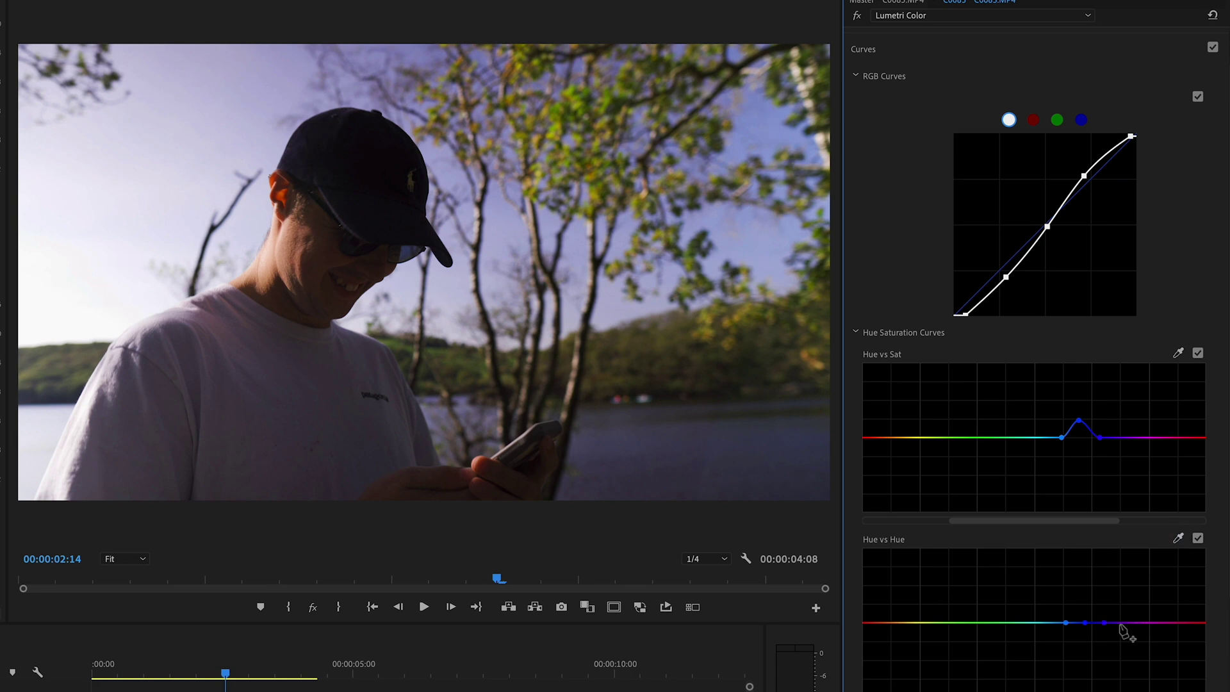
left_click(1086, 622)
mouse_move(1087, 621)
left_mouse_down()
mouse_move(1087, 583)
mouse_move(1079, 628)
mouse_move(1082, 606)
mouse_move(1081, 618)
left_mouse_up()
Step: Sample a hue for Hue vs Luma, trial and reset brightening peaks, then dip the blues slightly
scroll(1081, 617, "down", 2)
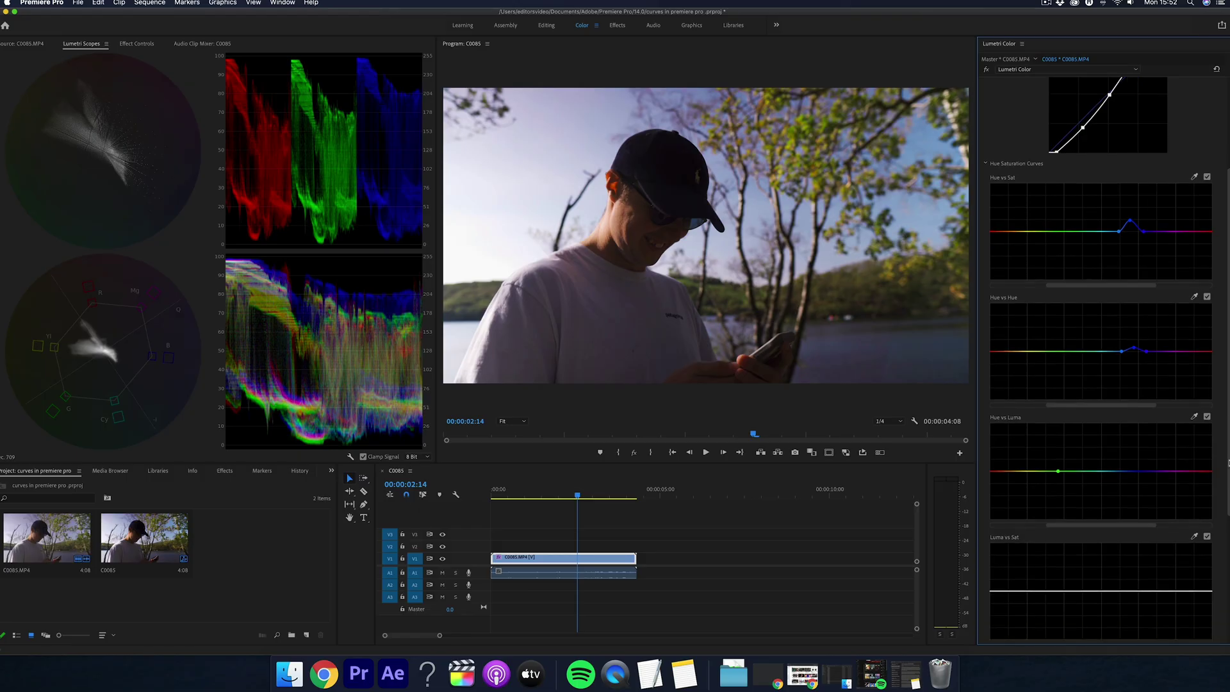
scroll(1227, 461, "down", 2)
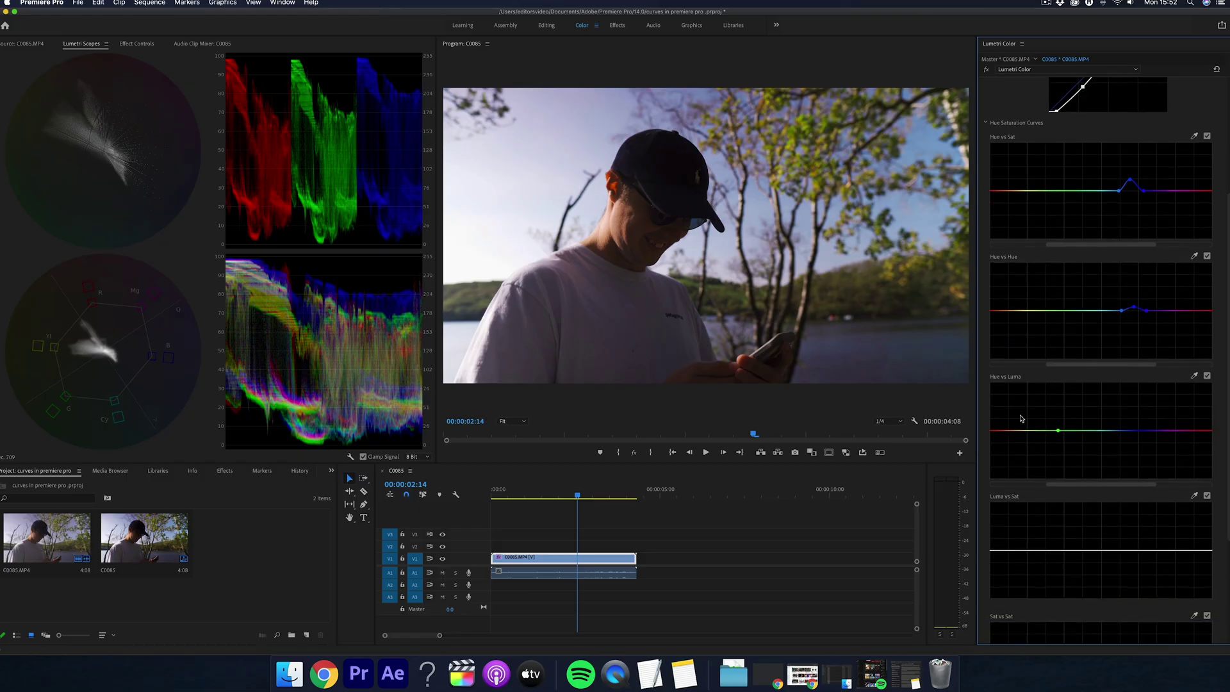
left_click(1194, 376)
left_click_drag(1155, 430, 1153, 408)
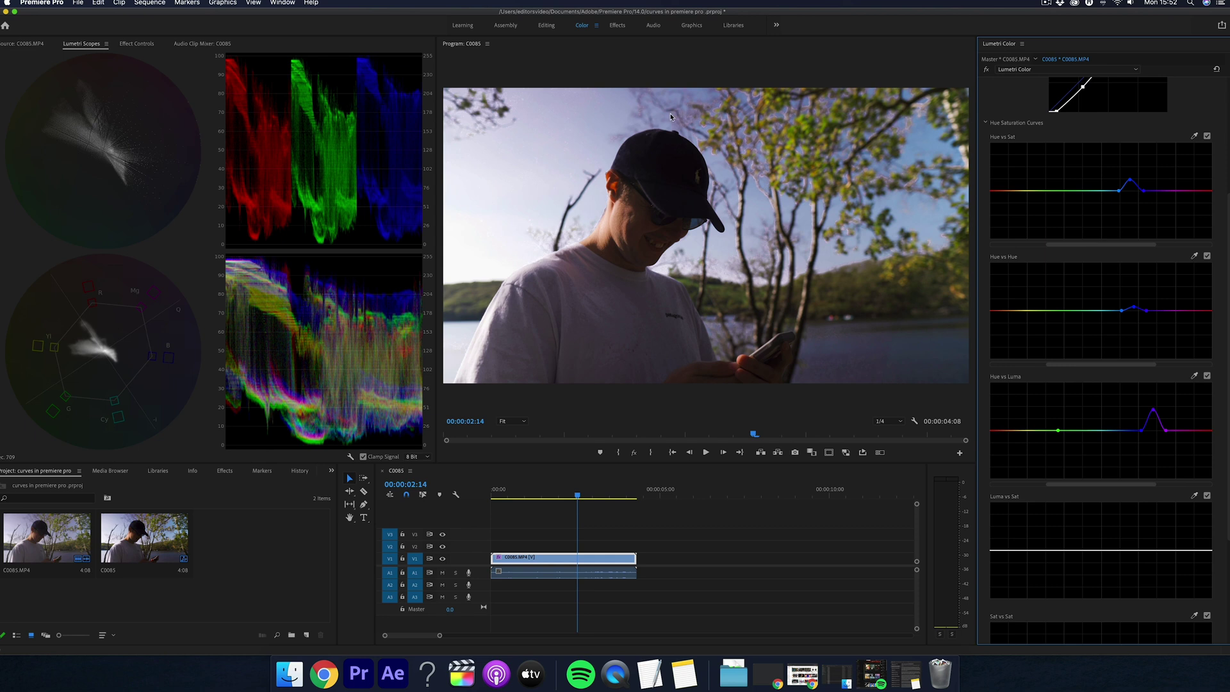
double_click(1097, 398)
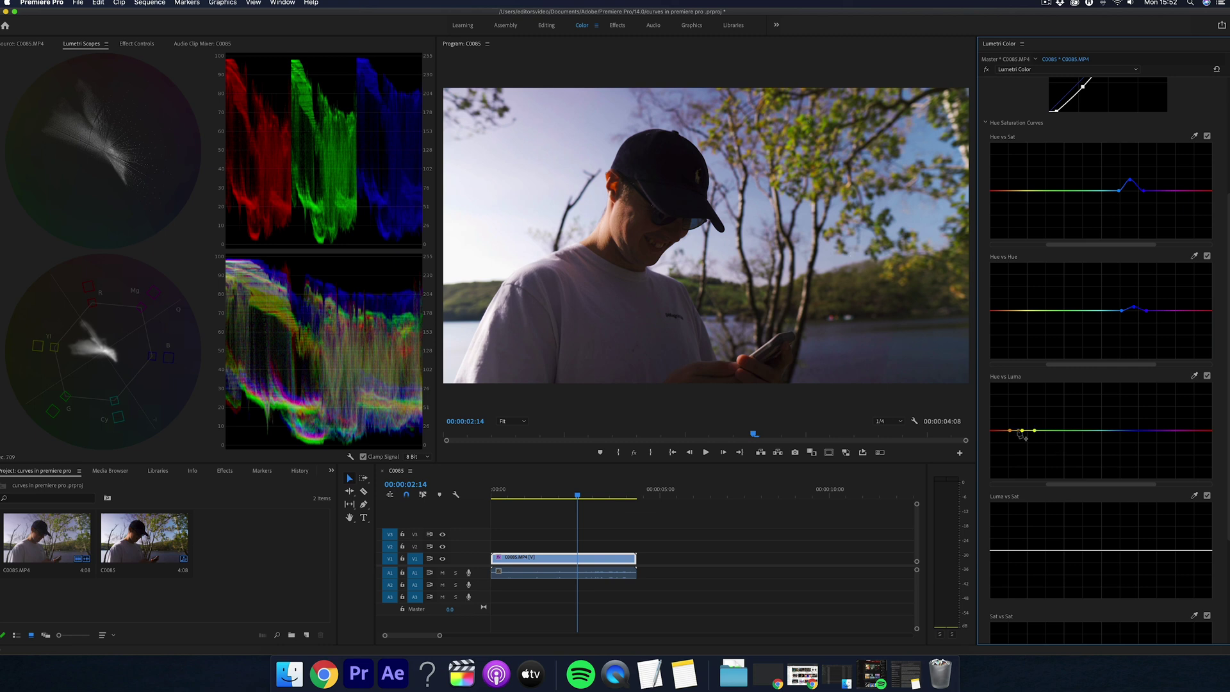
mouse_move(1021, 430)
left_mouse_down()
mouse_move(1020, 386)
mouse_move(1022, 428)
left_mouse_up()
double_click(1093, 469)
left_click_drag(1133, 431, 1136, 438)
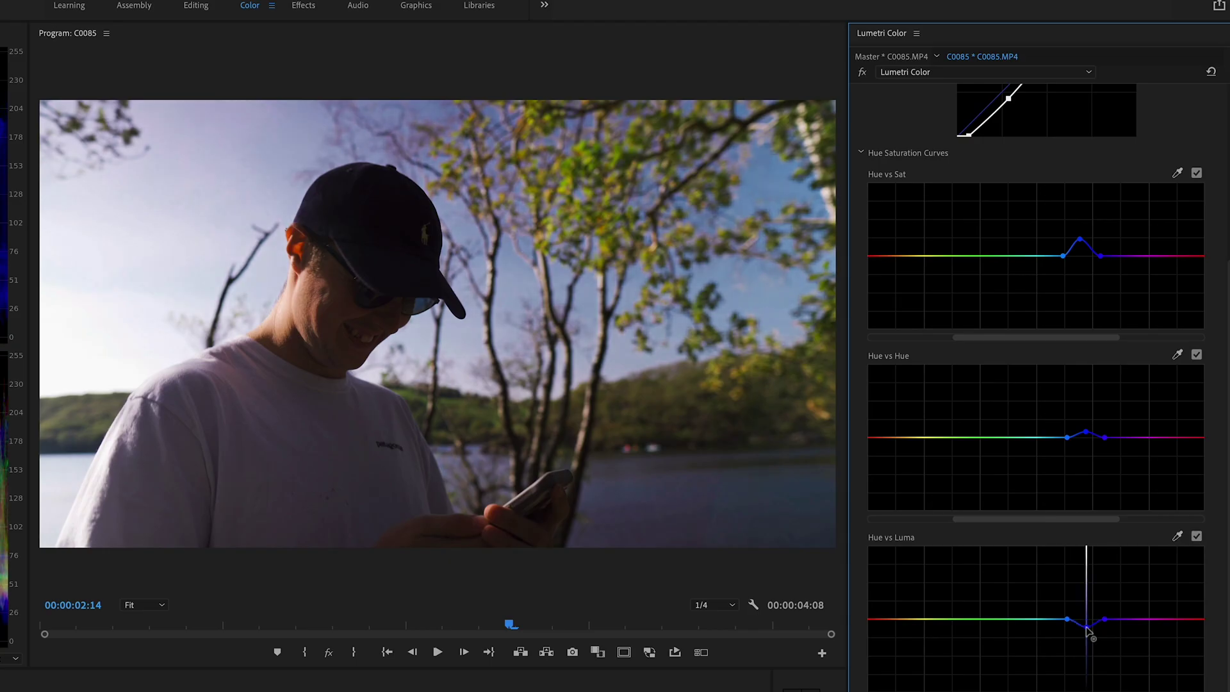
left_click_drag(1087, 627, 1088, 624)
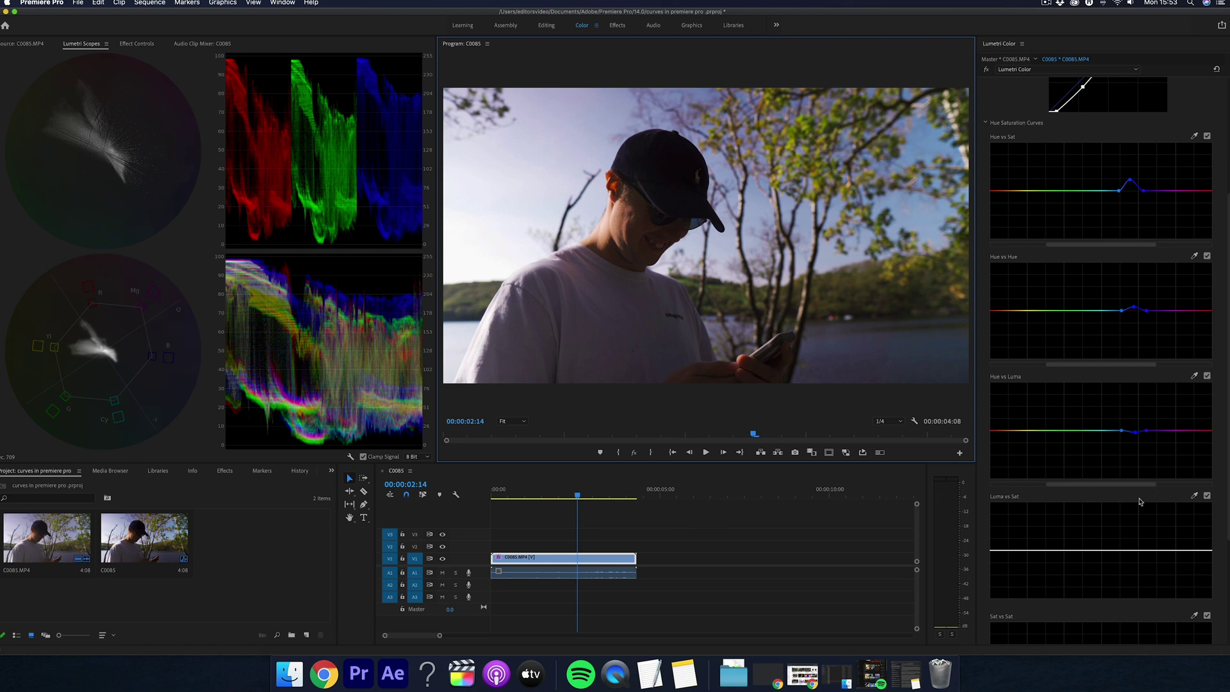
Step: Drag the Luma vs Sat curve's highlight and shadow ends down to desaturate both extremes
scroll(1132, 511, "down", 5)
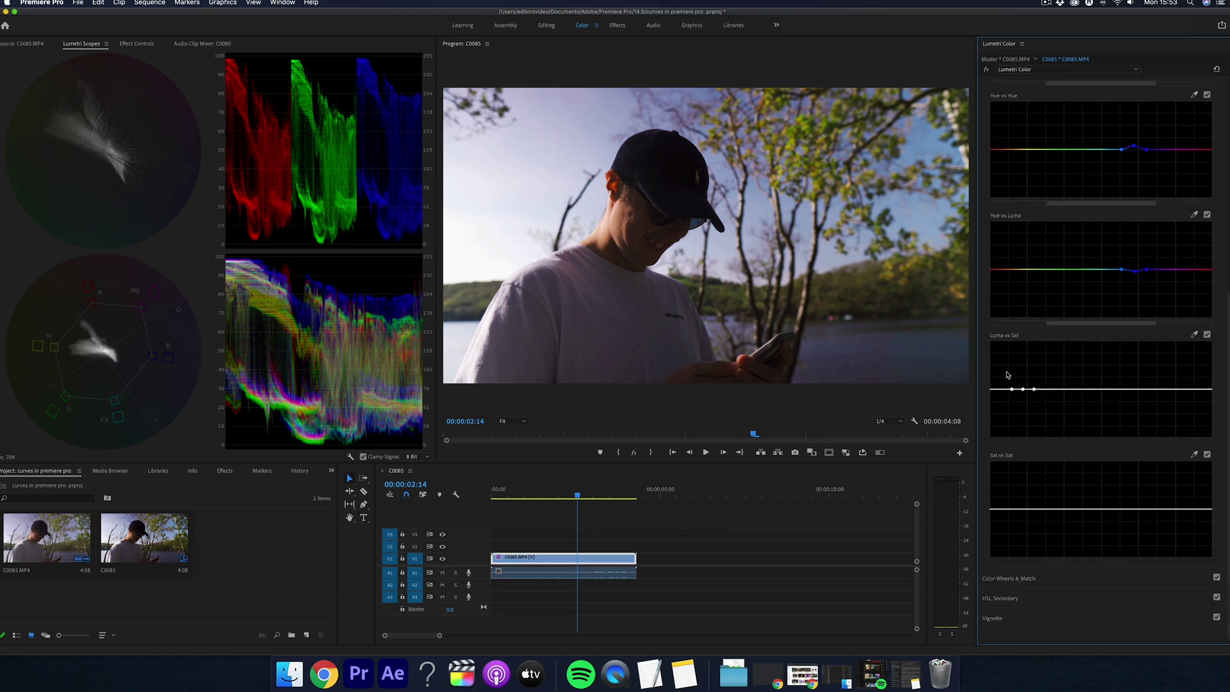
mouse_move(1025, 389)
left_mouse_down()
mouse_move(1023, 363)
mouse_move(1024, 437)
mouse_move(1025, 384)
left_mouse_up()
left_click(1193, 389)
left_click(1179, 389)
left_click_drag(1193, 390, 1227, 453)
left_click_drag(1179, 390, 1195, 390)
left_click(1002, 389)
left_click_drag(997, 391, 981, 495)
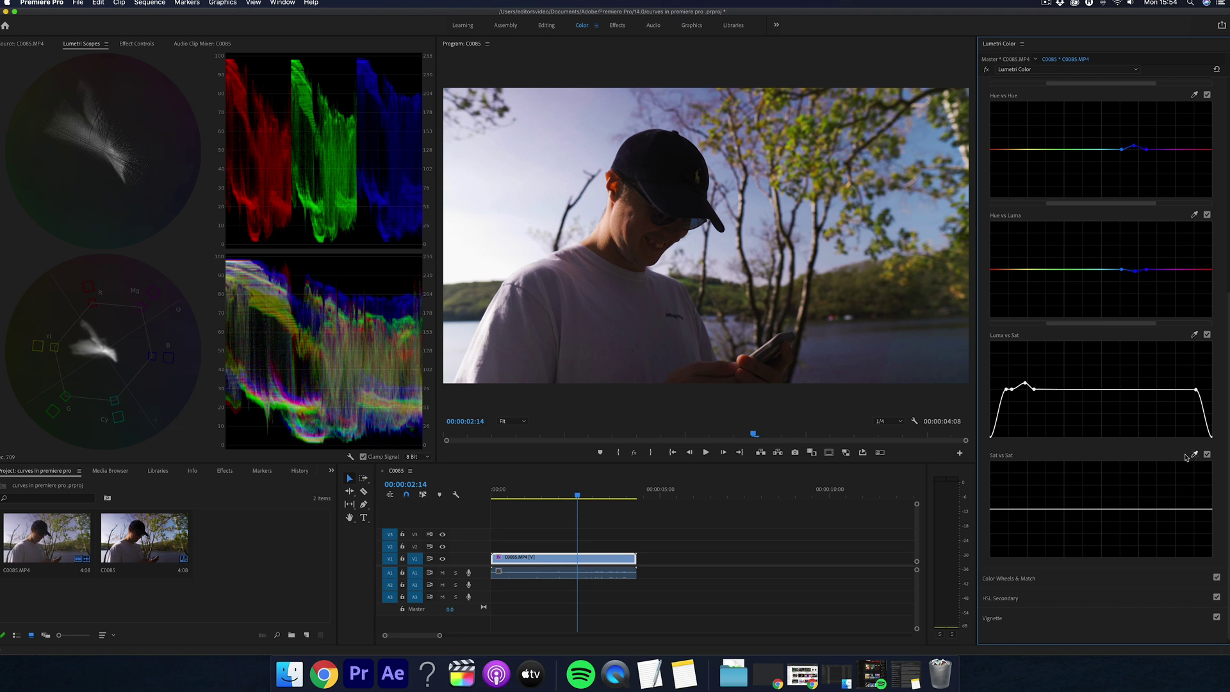
Step: Sample the image with the Sat vs Sat eyedropper and pull the added point below the line
left_click(1194, 455)
left_click(863, 345)
mouse_move(1006, 512)
left_mouse_down()
mouse_move(1005, 492)
mouse_move(1004, 529)
mouse_move(1006, 506)
left_mouse_up()
Step: Toggle RGB Curves off and back on to compare the full grade
scroll(1227, 184, "up", 10)
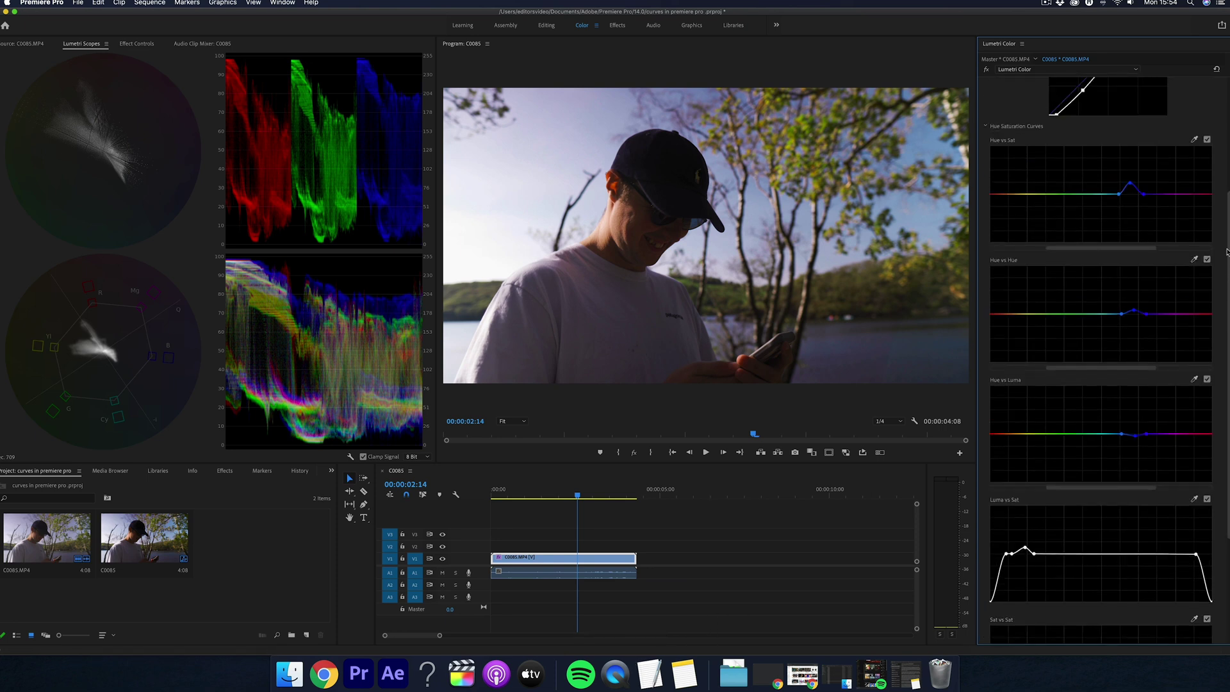
scroll(1228, 184, "up", 2)
left_click(1208, 160)
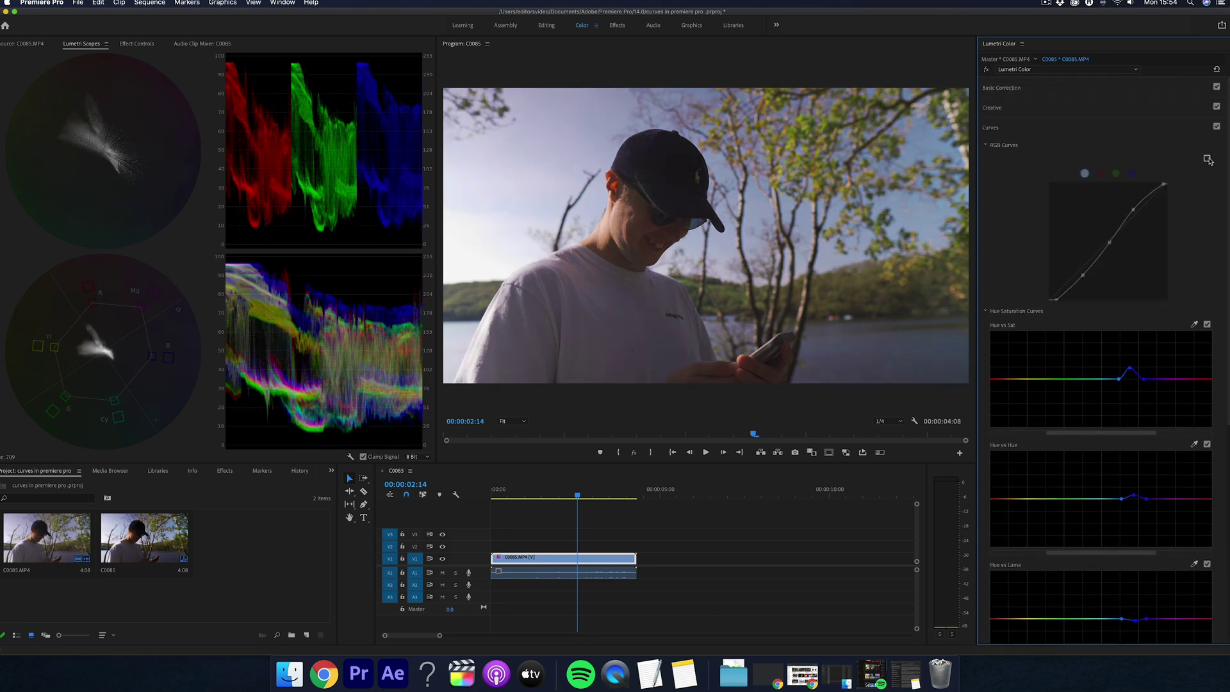
left_click(1207, 160)
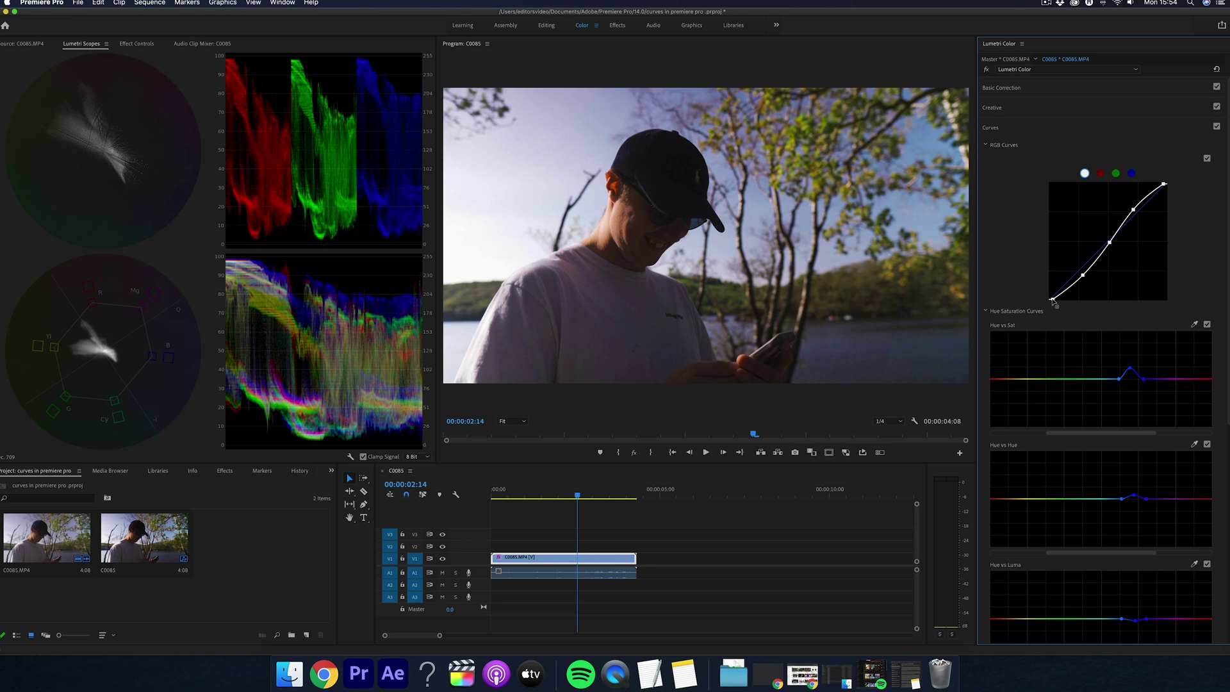
Step: In Basic Correction, drag Highlights down to −14.2 with Contrast at 3.6
left_click(1012, 88)
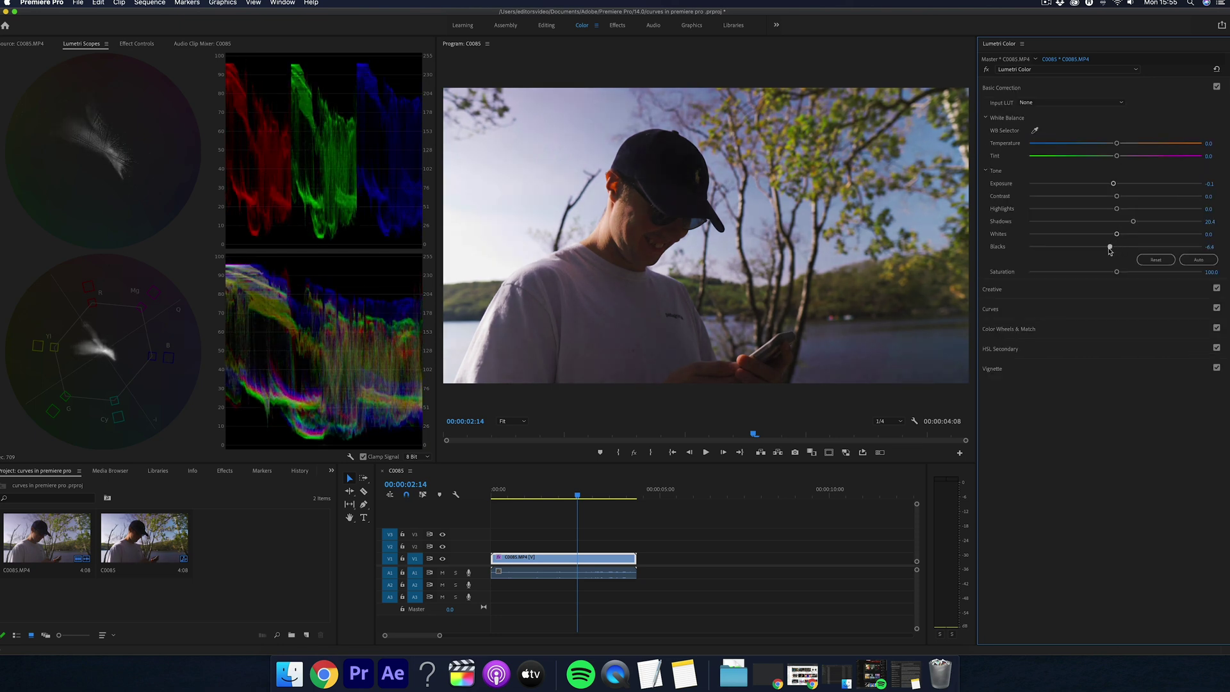
left_click_drag(1117, 196, 1104, 209)
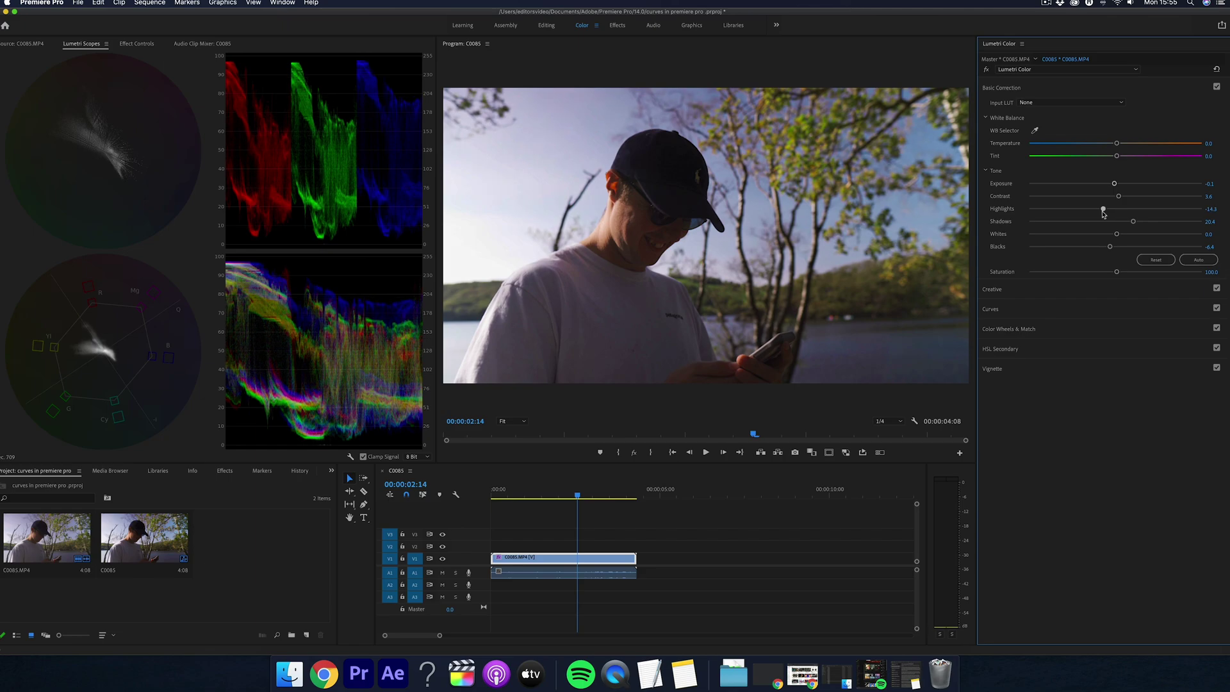
left_click(1010, 89)
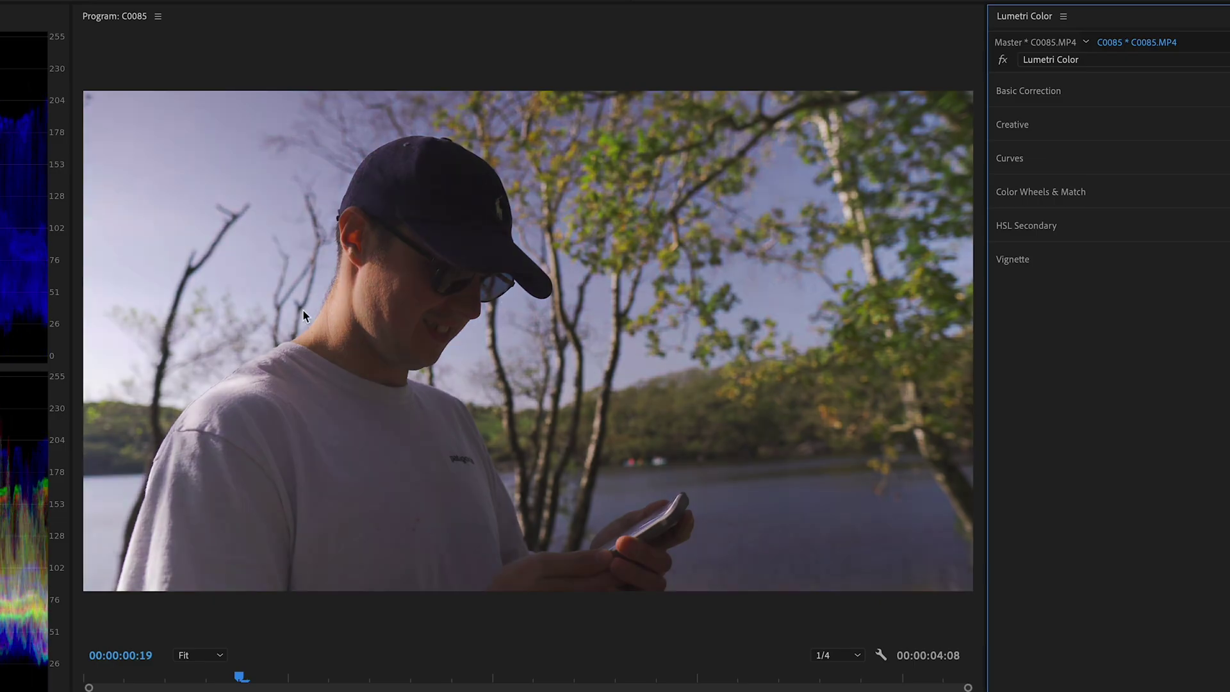